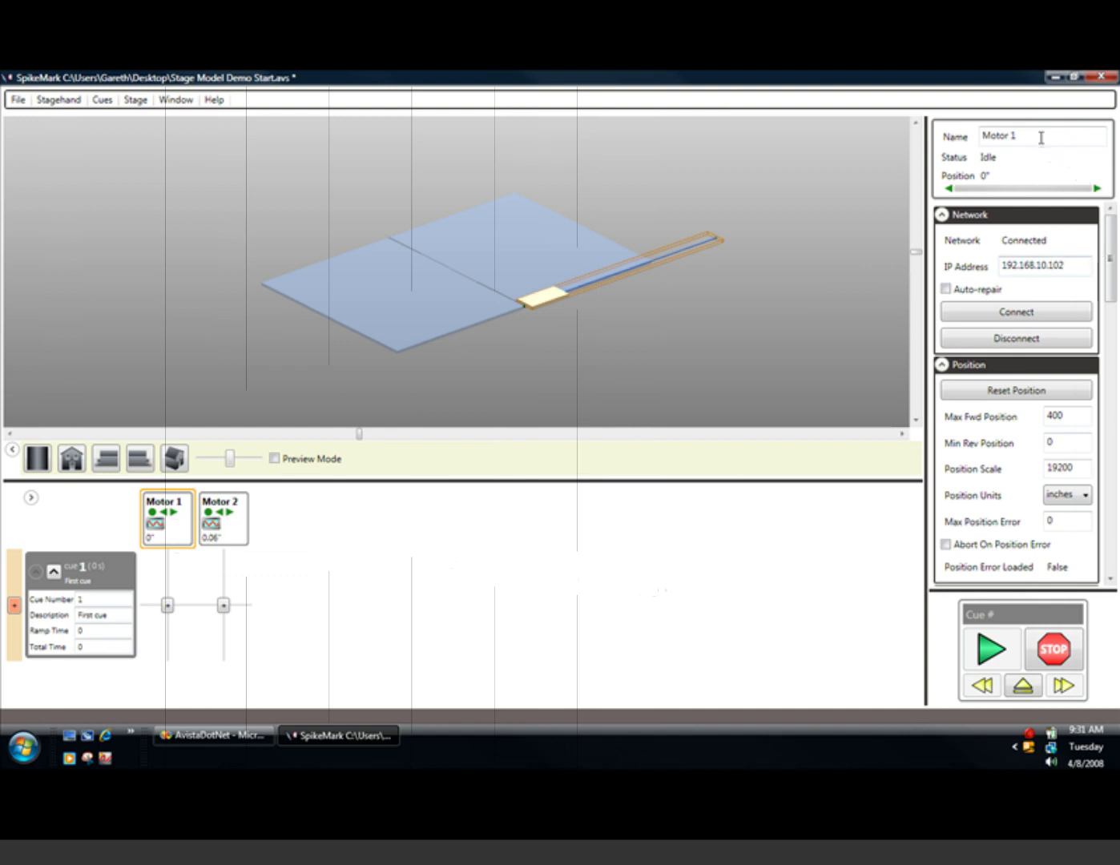
Step: Rename Motor 1 as Deck Winch and Motor 2 as Elevator
left_click_drag(1041, 135, 973, 134)
type("Deck Winch")
left_click(220, 513)
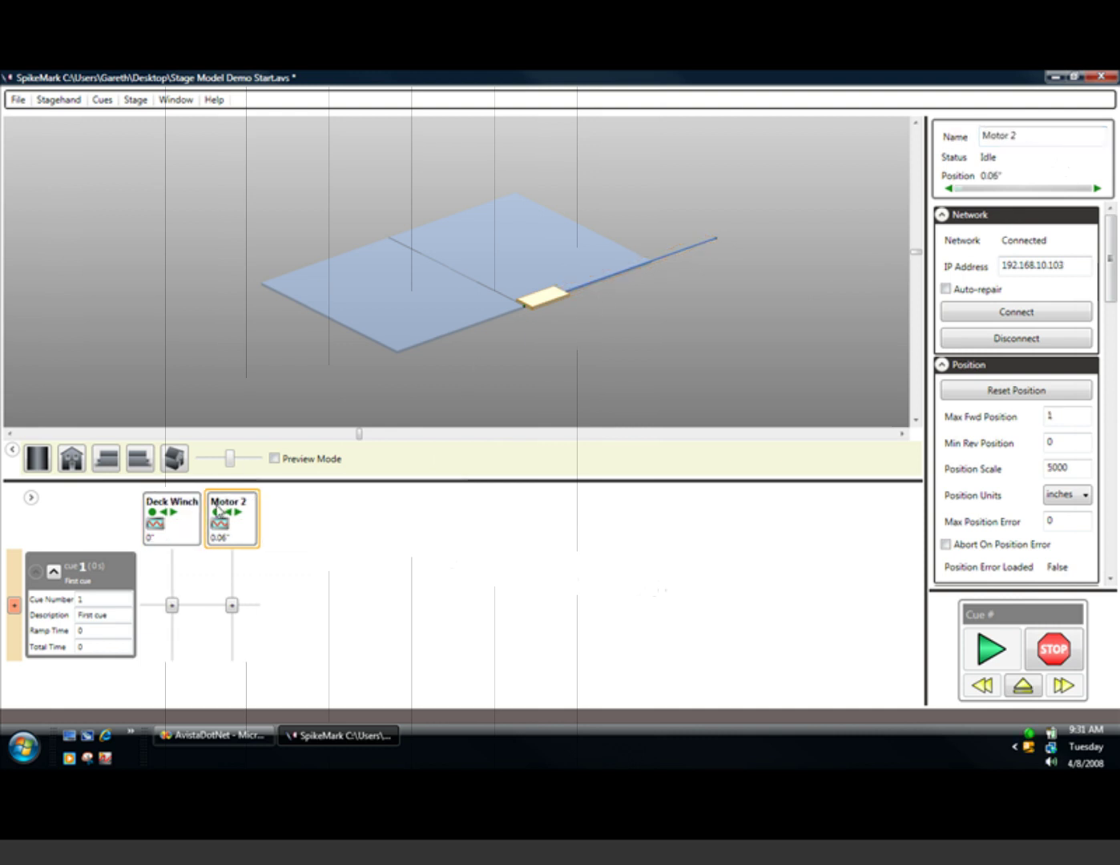
left_click_drag(1042, 138, 984, 149)
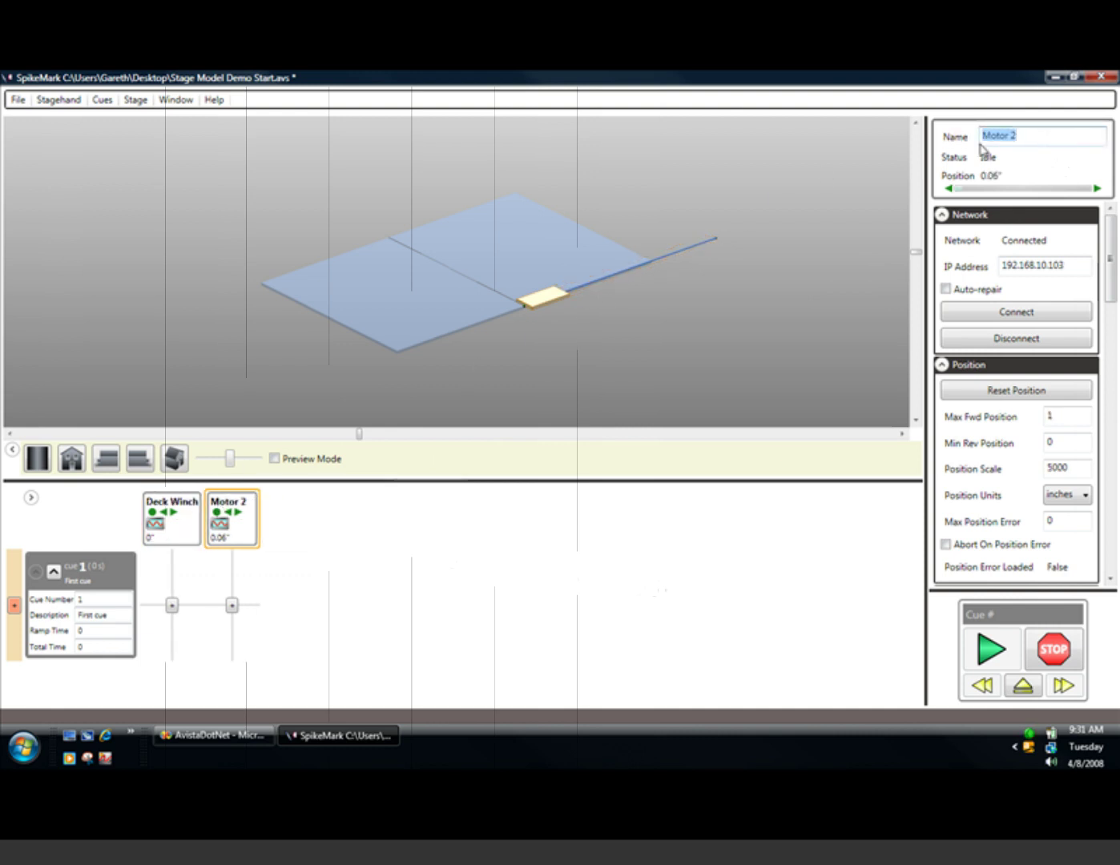
type("Elevator")
key("Return")
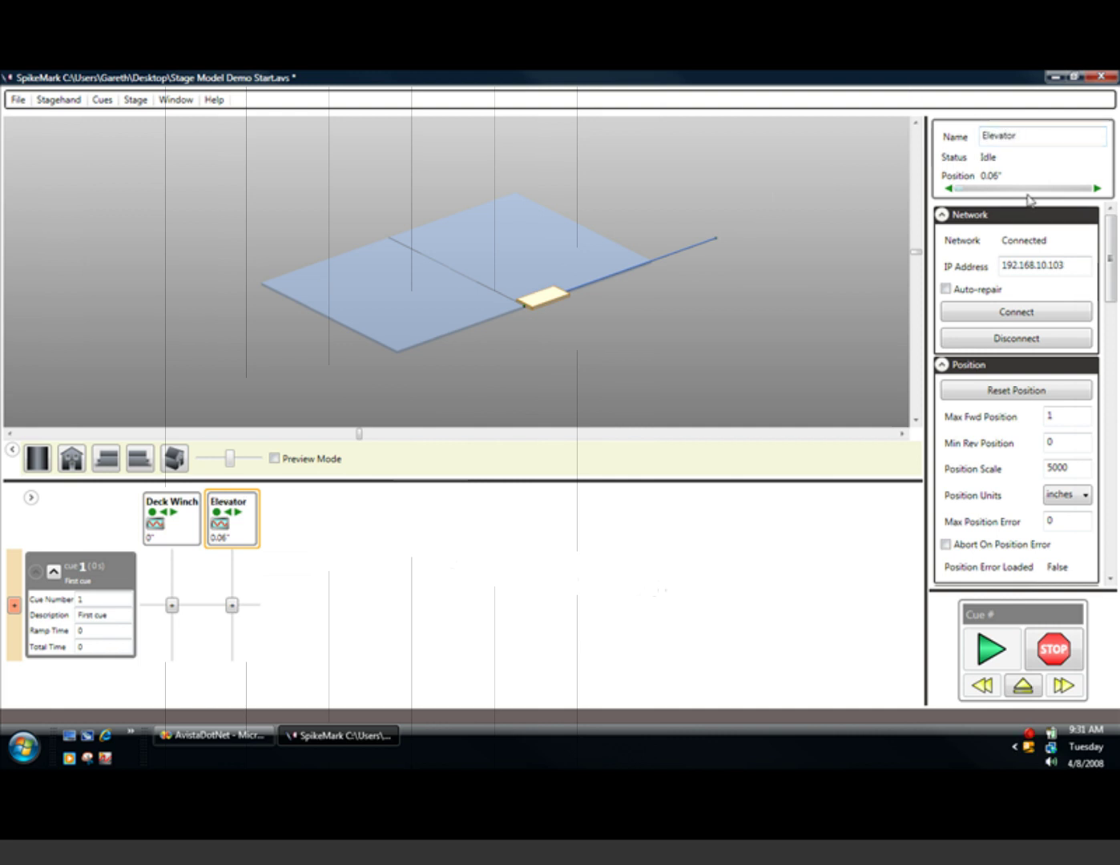
Step: Position the Deck Winch in the schematic at -21.5 ft from center and 15 ft from plaster
left_click(183, 533)
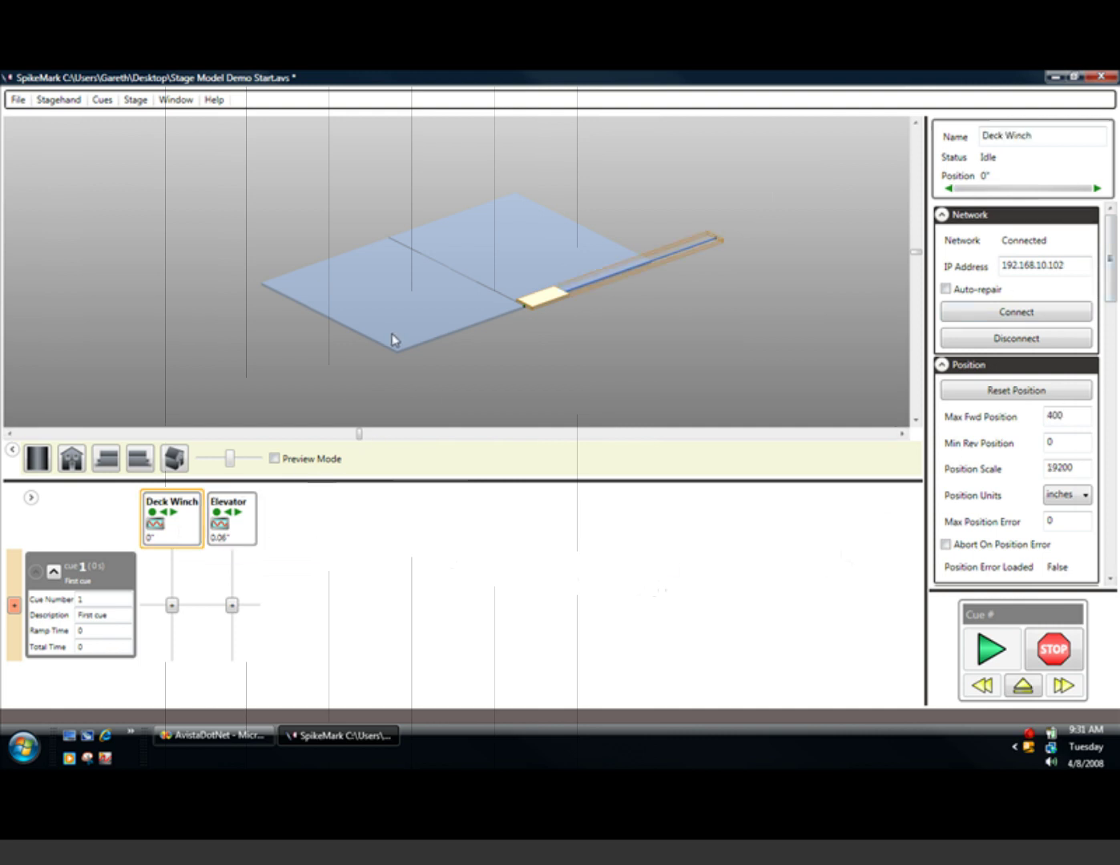
left_click_drag(1111, 245, 1112, 498)
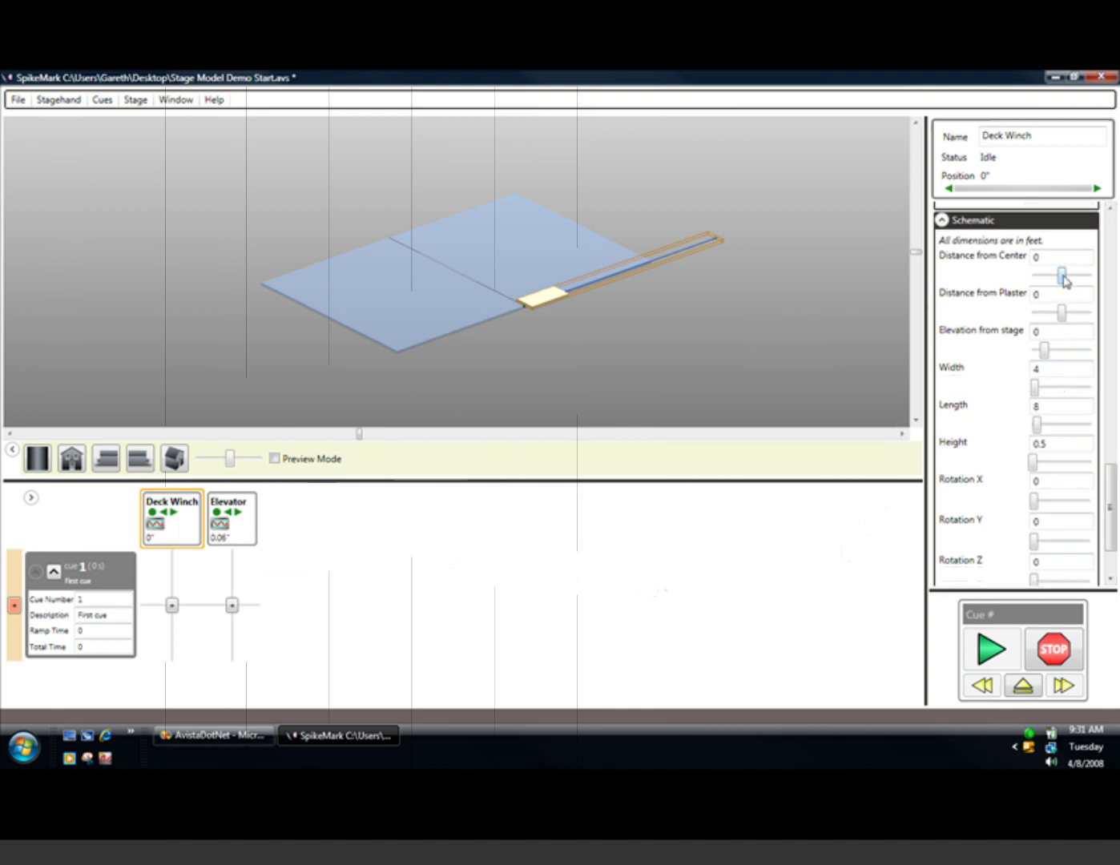
left_click_drag(1065, 281, 1041, 285)
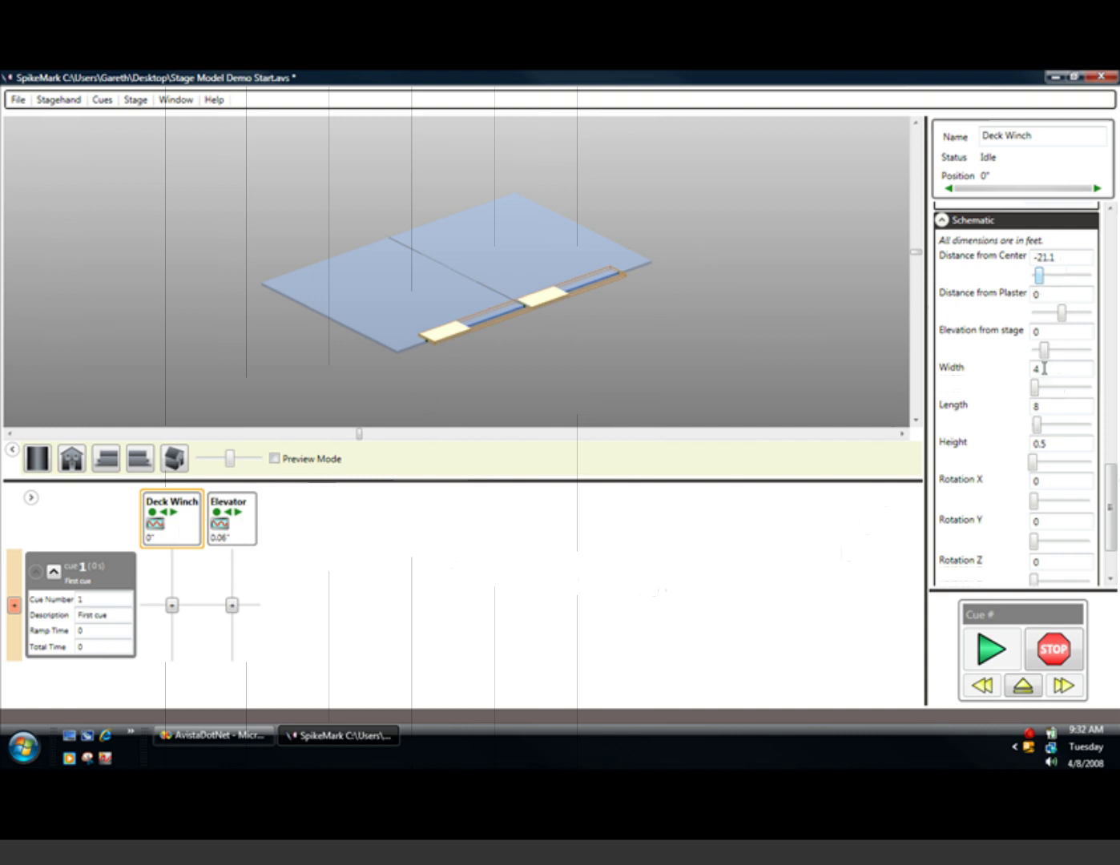
left_click_drag(1063, 317, 1076, 317)
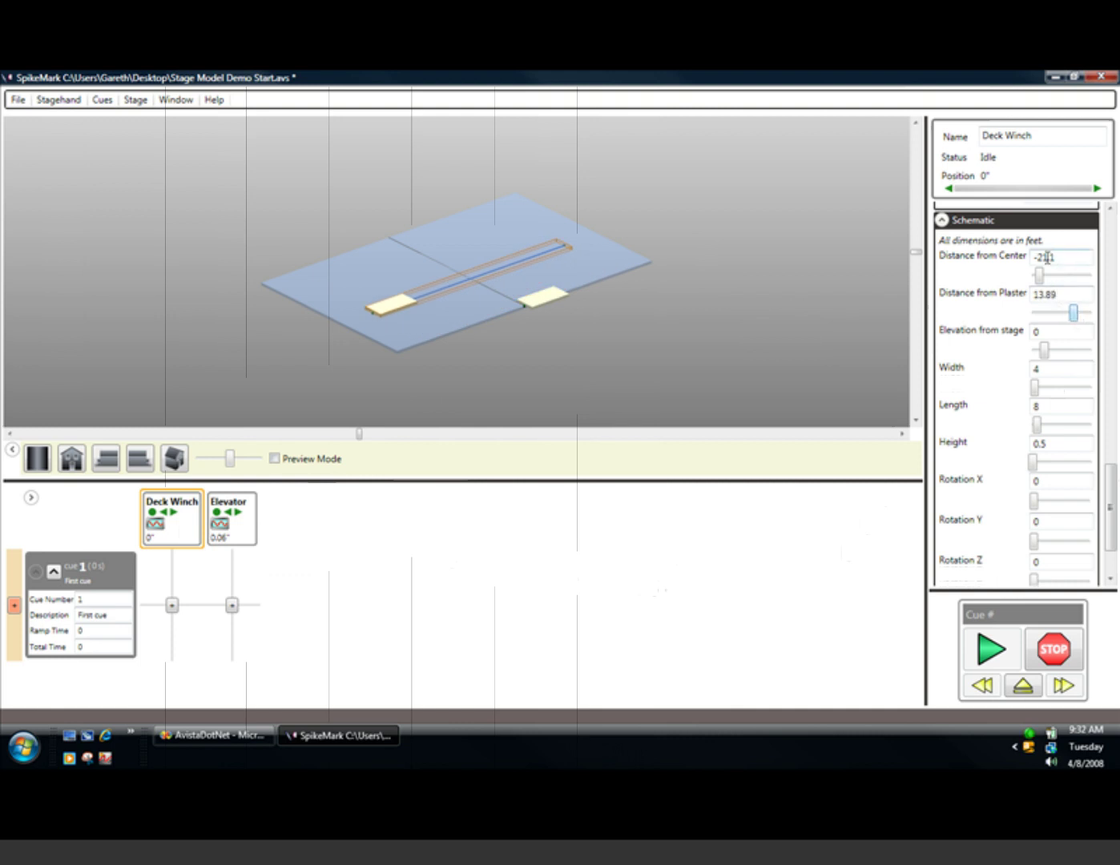
left_click_drag(1056, 257, 1031, 261)
type("-")
left_click_drag(1066, 297, 1000, 293)
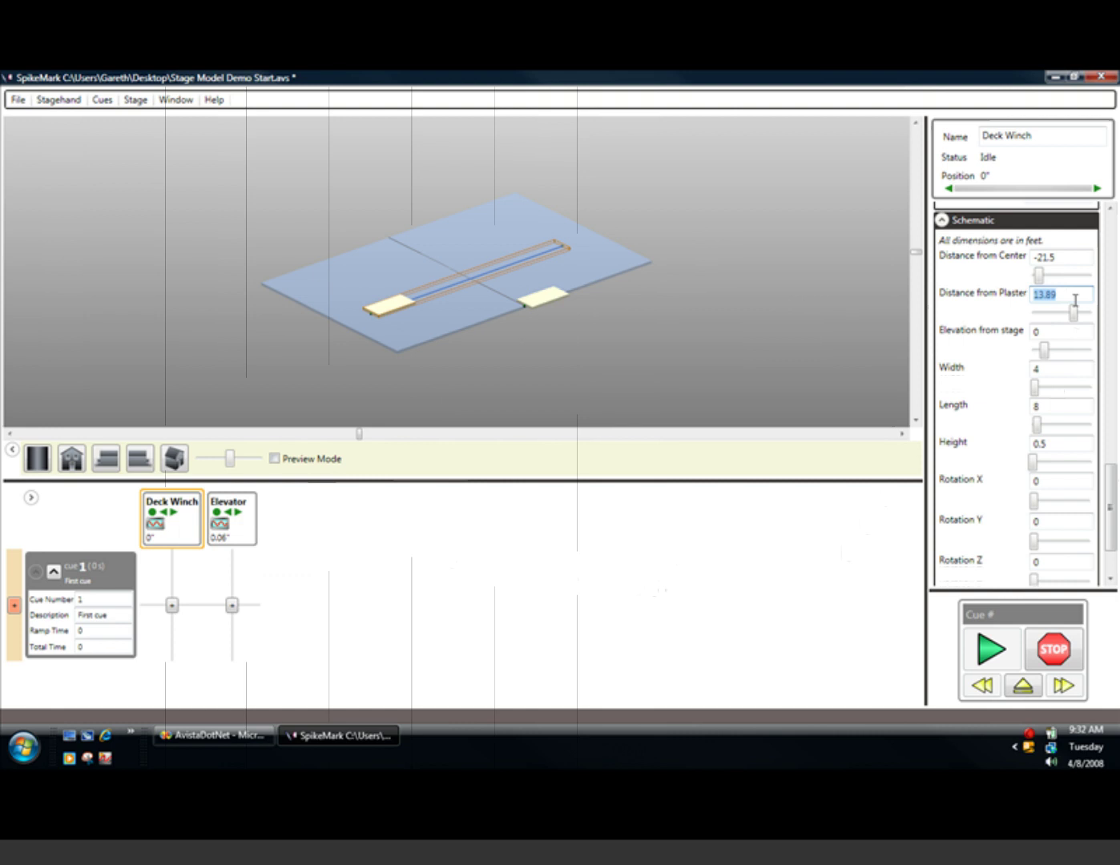
type("15")
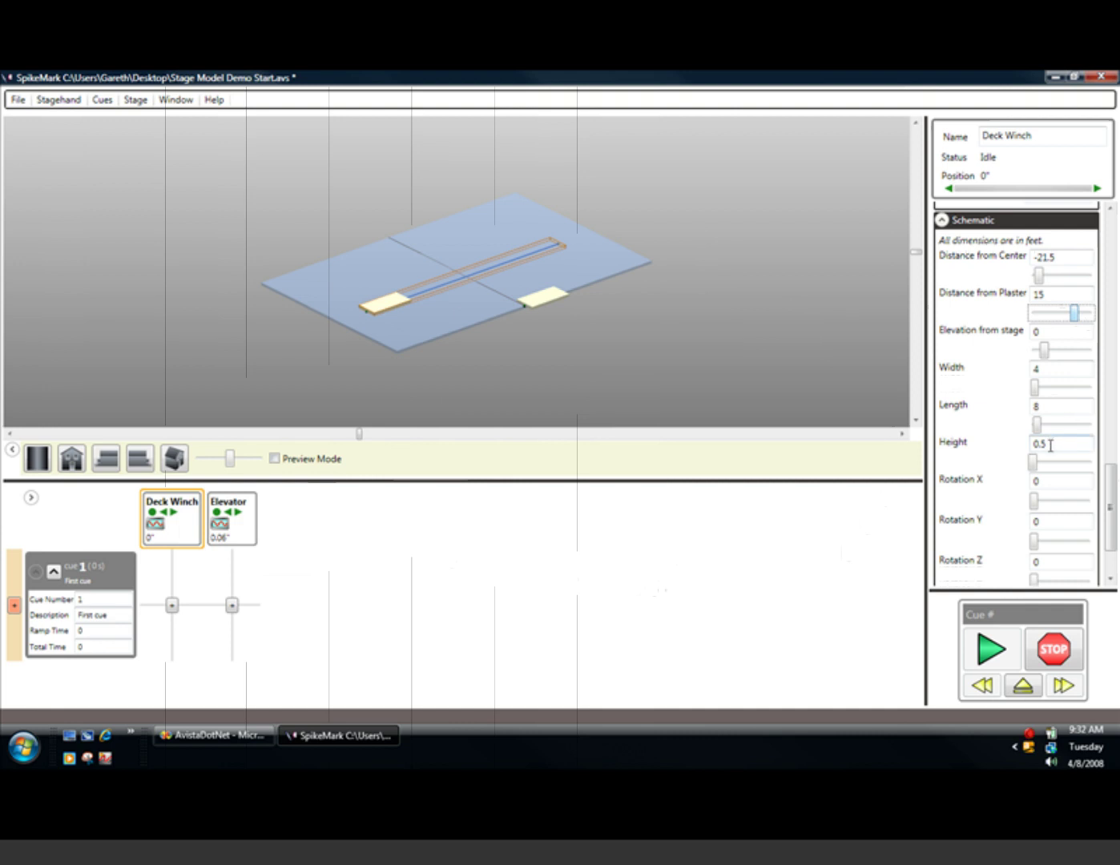
Step: Size the Deck Winch's scenery block to 6 ft width, 12.5 ft length and 3 ft height
left_click_drag(1048, 371, 1007, 376)
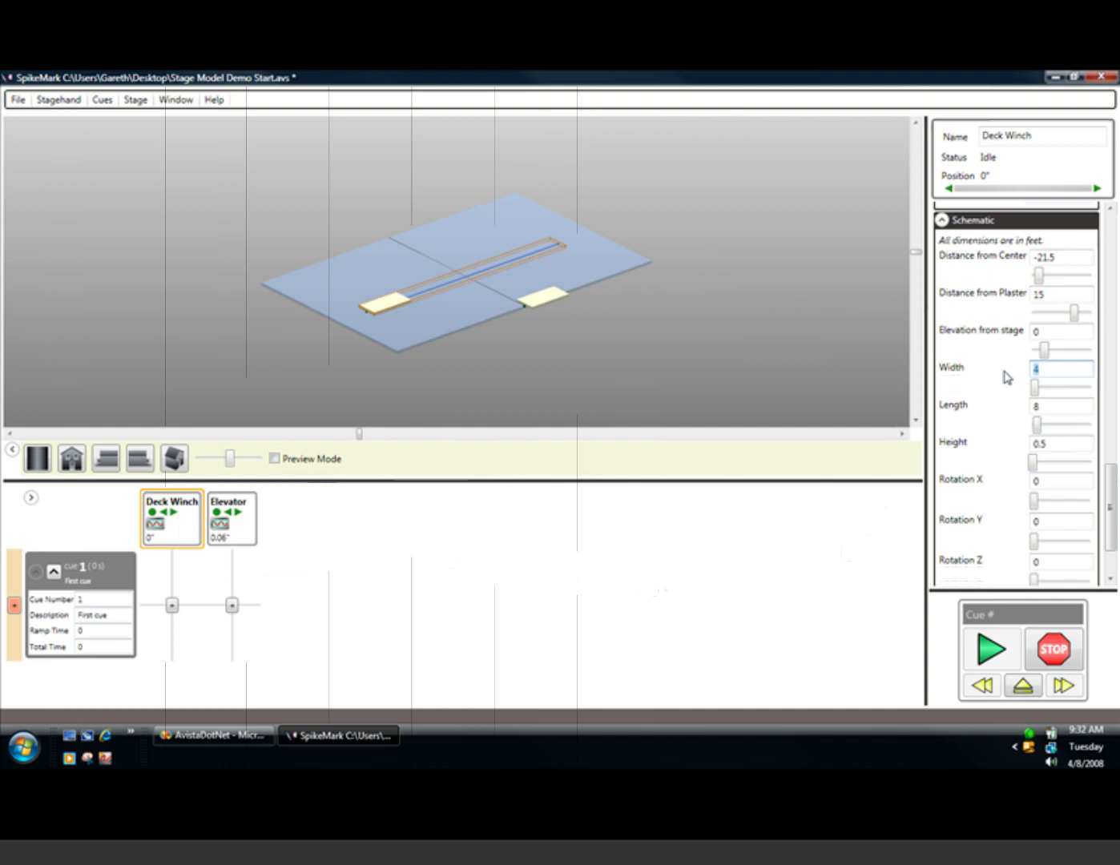
type("6")
key("Tab")
left_click_drag(1054, 405, 973, 417)
type("12.5")
key("Tab")
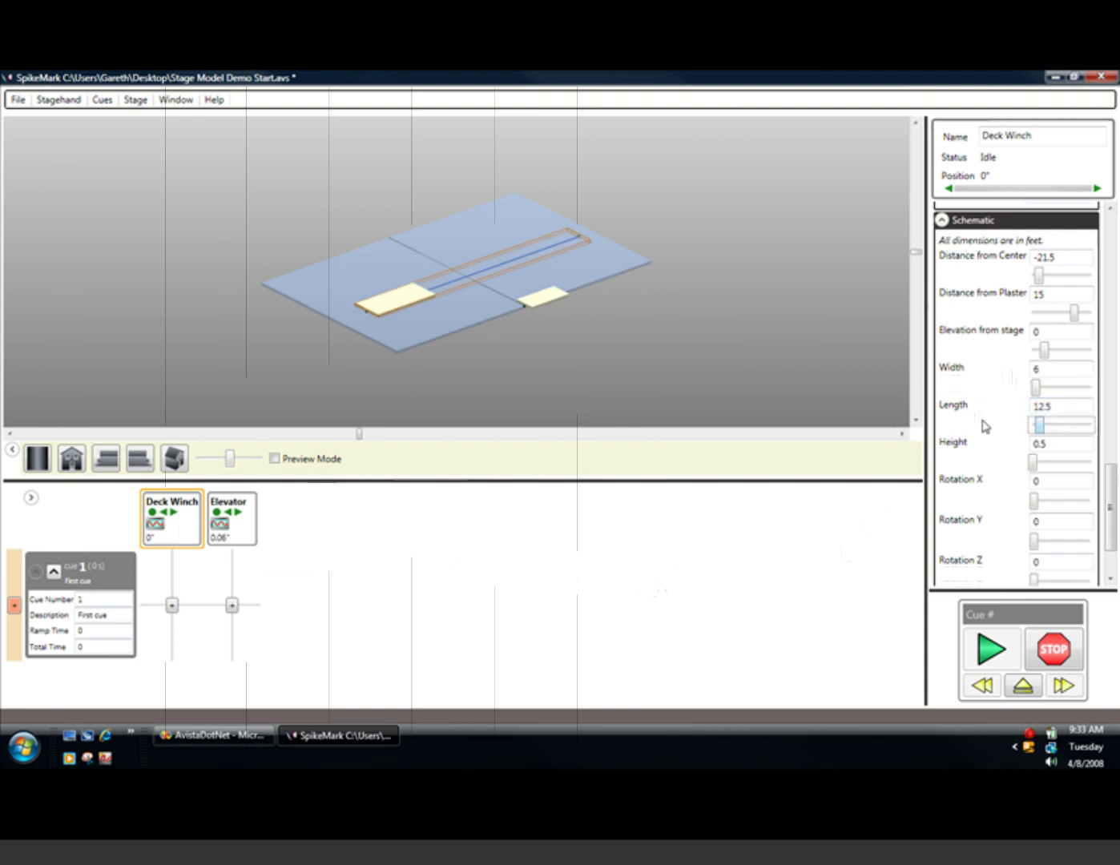
left_click(1066, 445)
left_click_drag(1068, 445, 1013, 447)
type("3")
key("Tab")
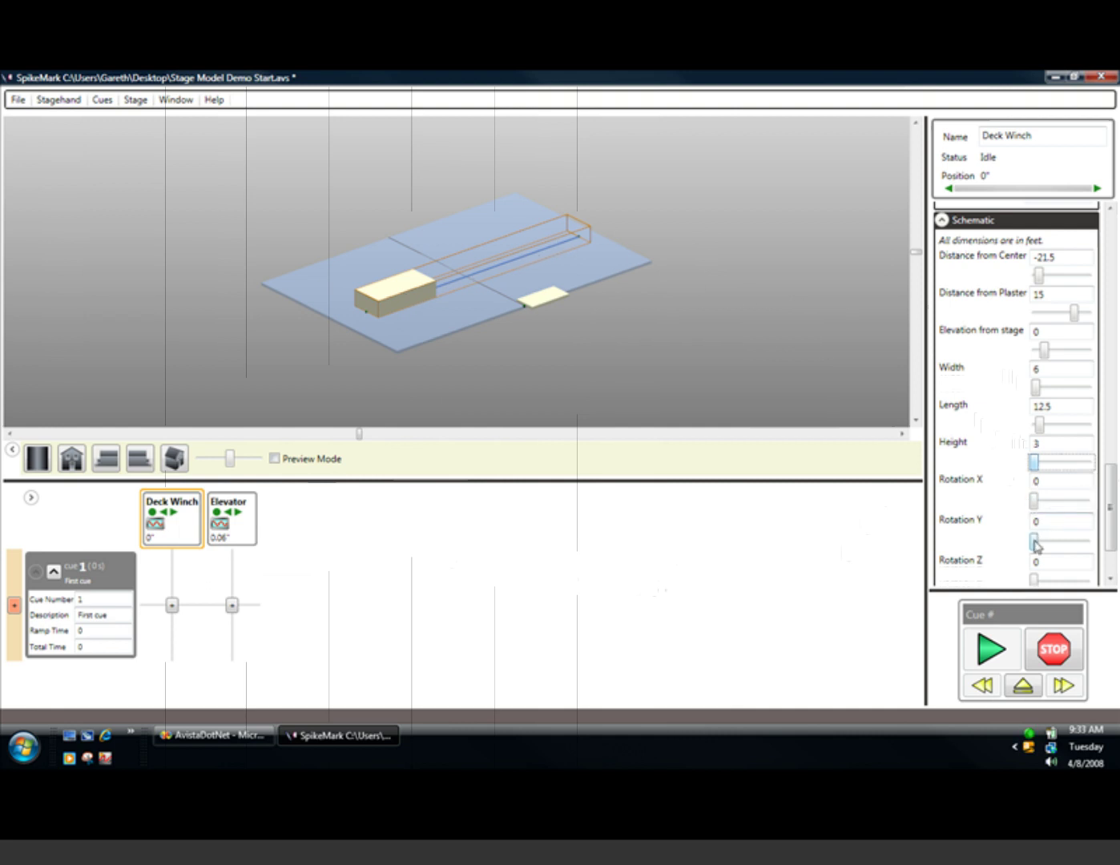
Step: Set the Deck Winch's Y rotation to 180 and its distance from center to about 22.88 ft
left_click_drag(1035, 542, 1057, 538)
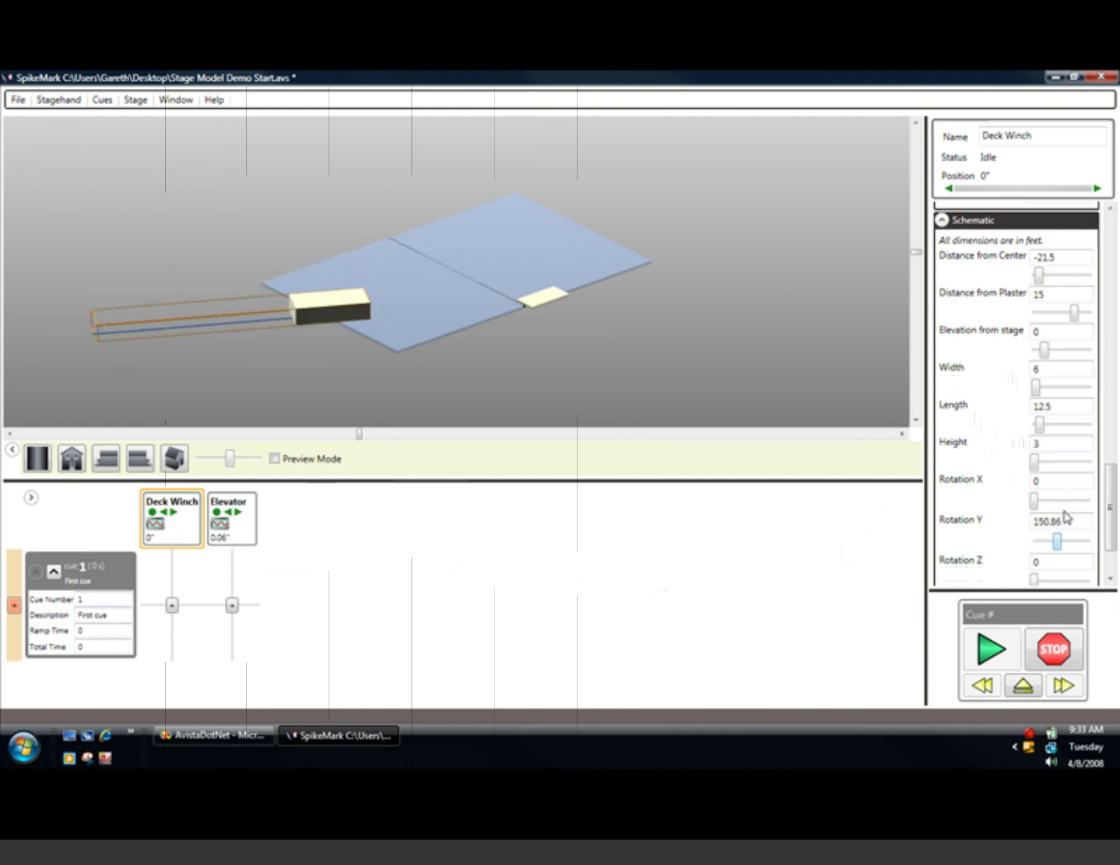
double_click(1069, 519)
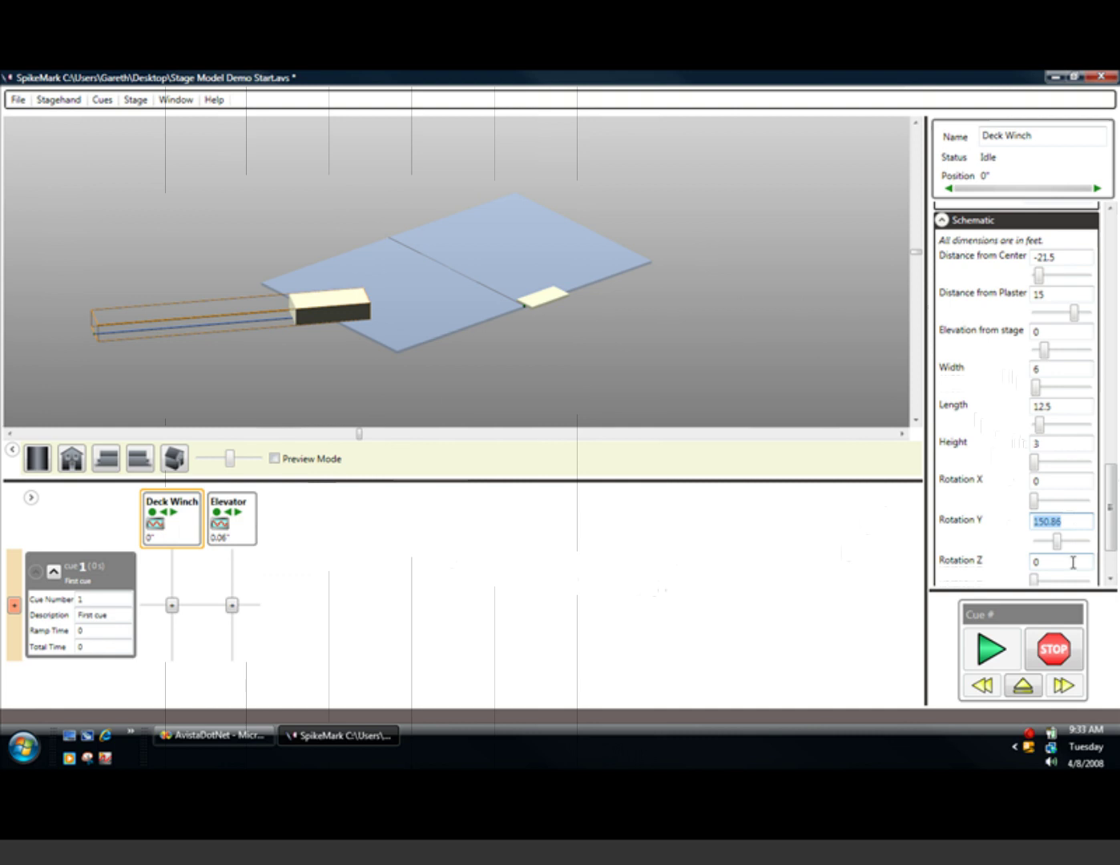
type("180")
key("Tab")
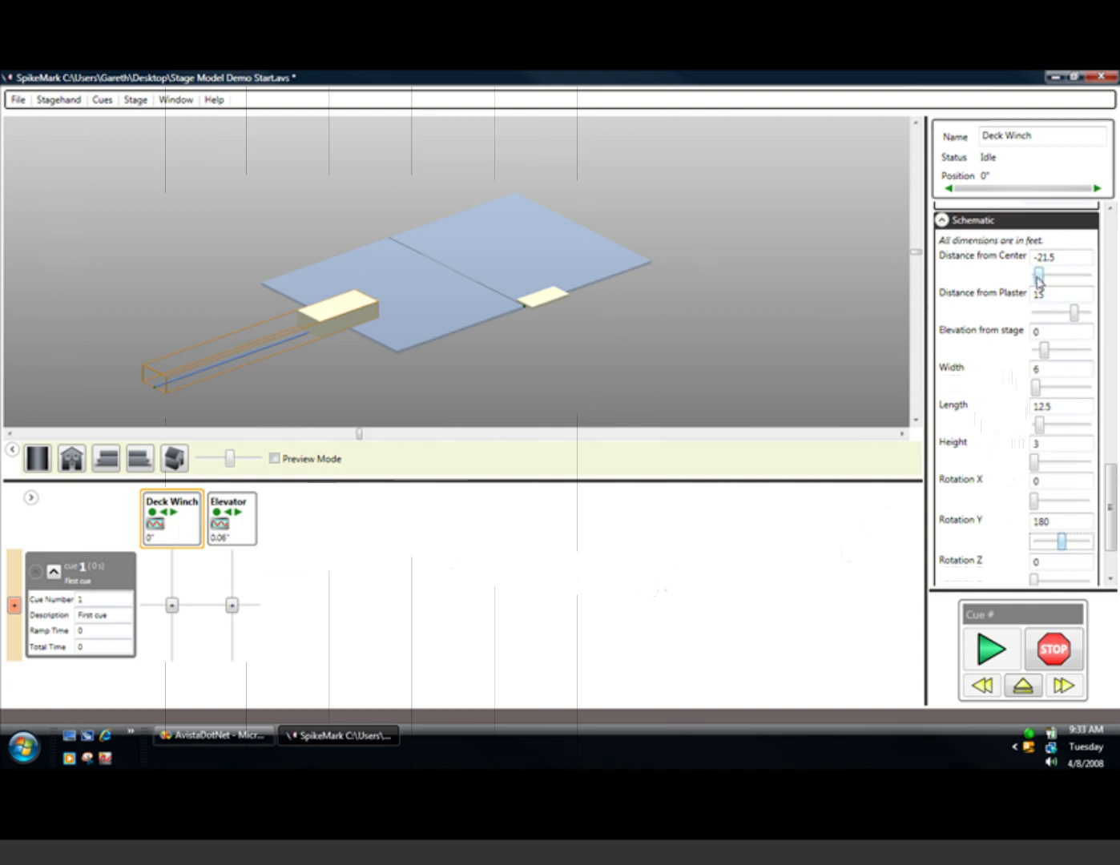
left_click_drag(1040, 276, 1085, 275)
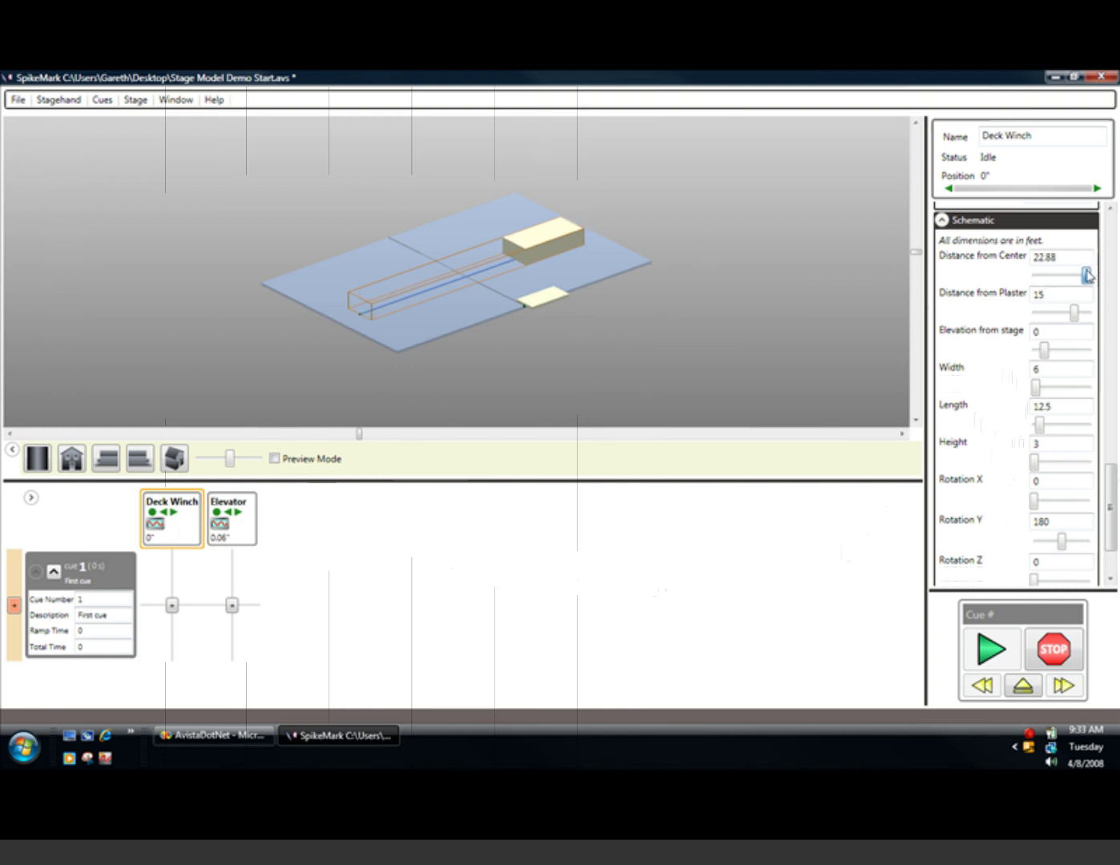
Step: Move the Elevator to about 22.23 ft from plaster and set its Y rotation to 90
left_click(543, 301)
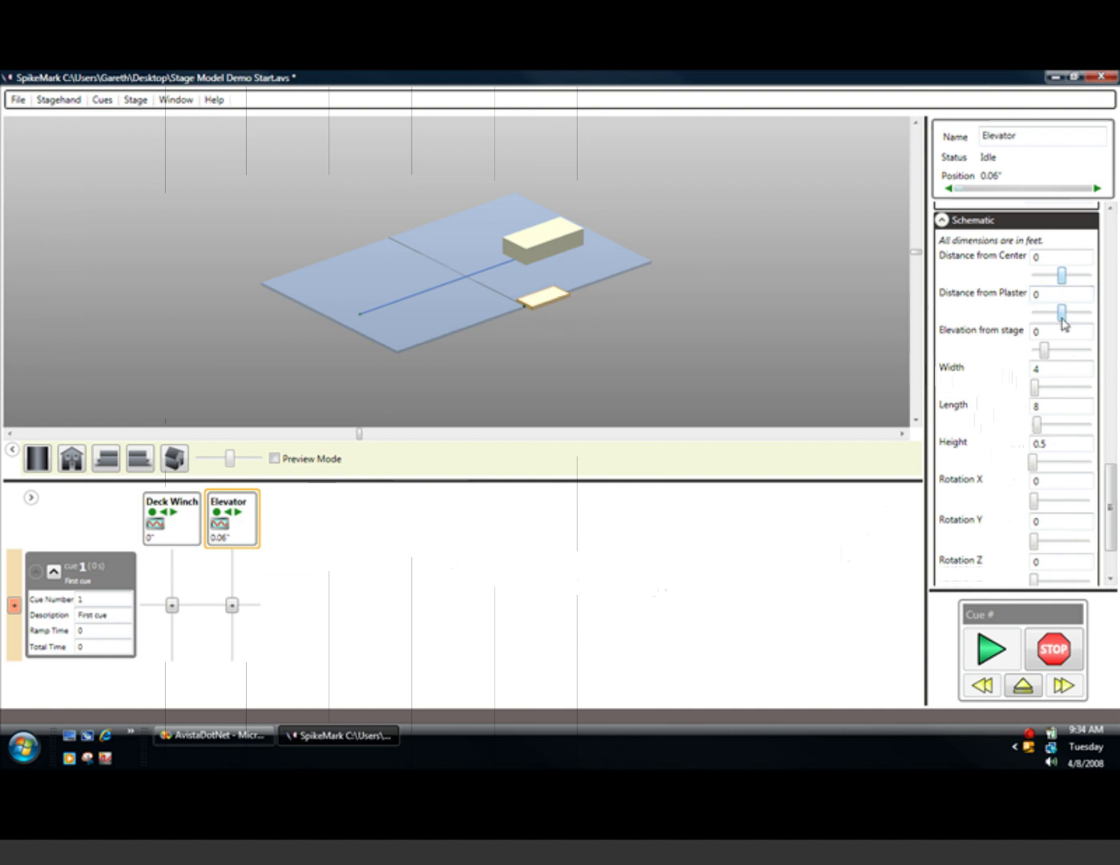
left_click_drag(1061, 314, 1082, 314)
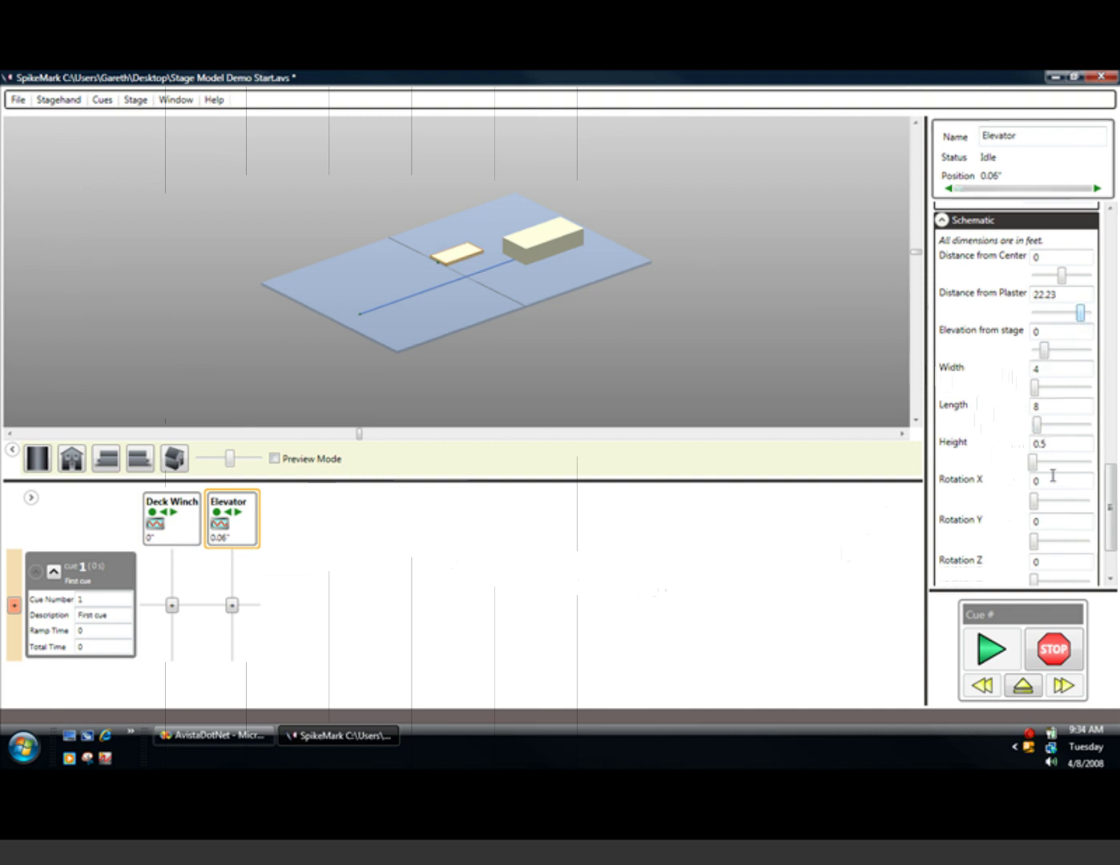
left_click_drag(1039, 545, 1050, 545)
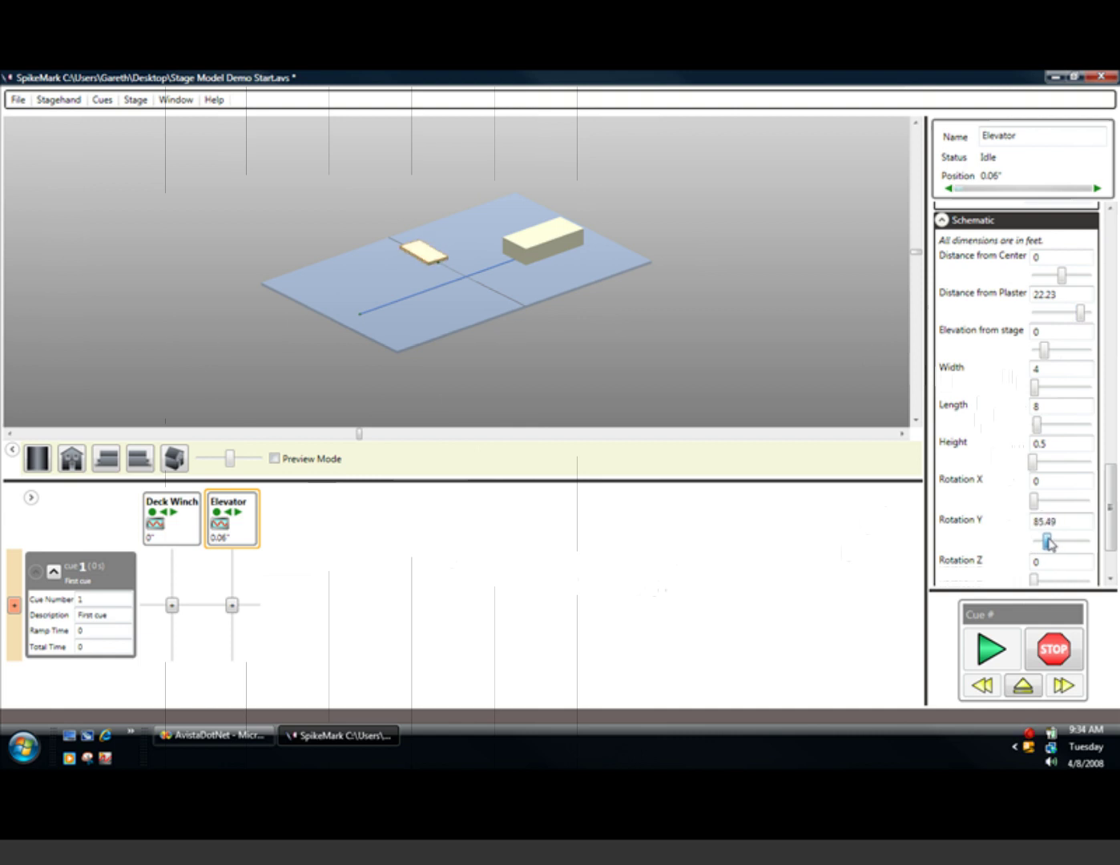
double_click(1043, 522)
type("90")
key("Return")
Step: Set the Elevator's X rotation to 90
left_click_drag(1032, 578, 1033, 580)
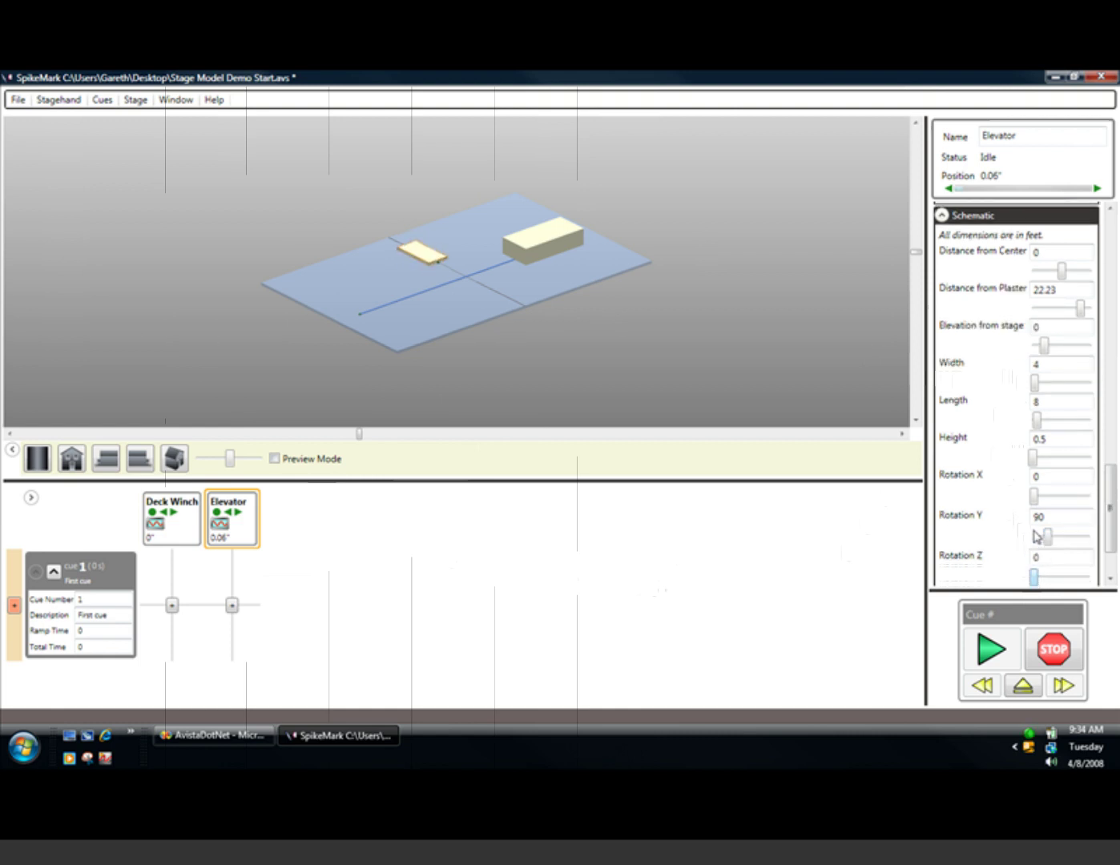
mouse_move(1034, 497)
left_mouse_down()
mouse_move(1049, 500)
mouse_move(1024, 475)
left_mouse_up()
type("90")
key("Return")
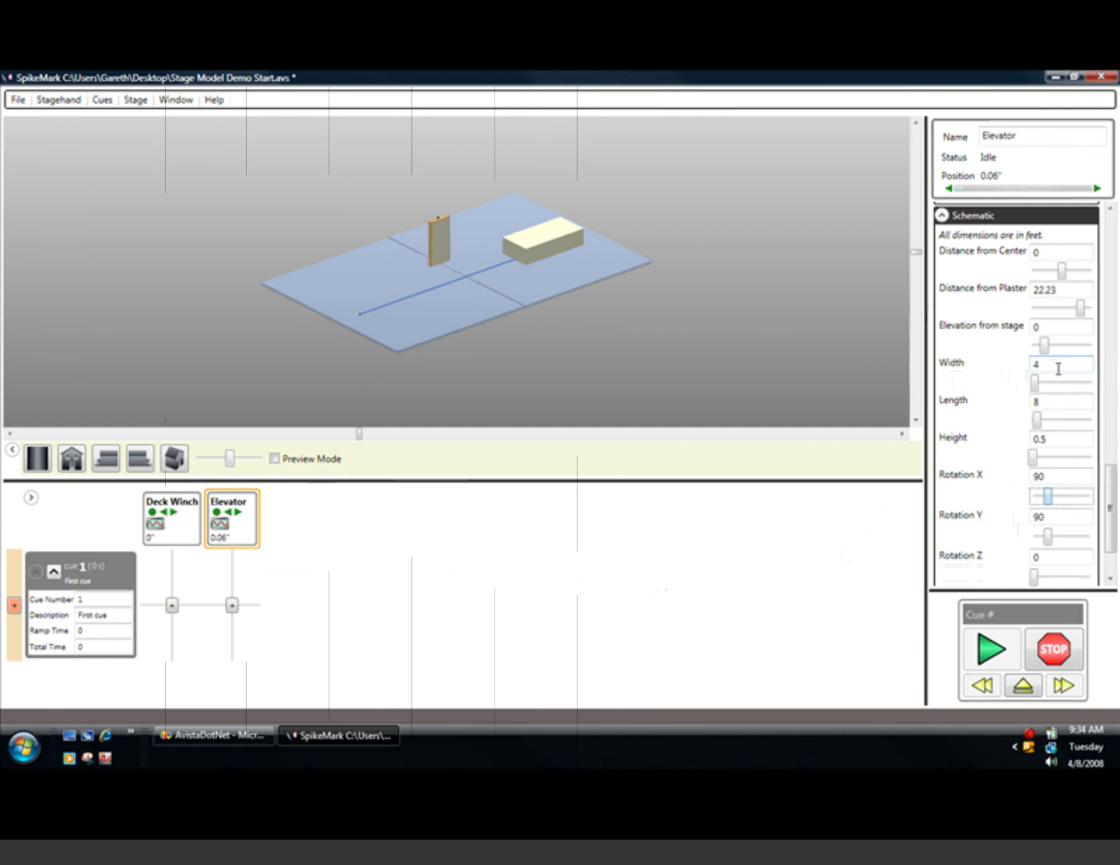
Step: Set the Elevator platform's length to 0.5 ft and its height to 4 ft
left_click(1059, 399)
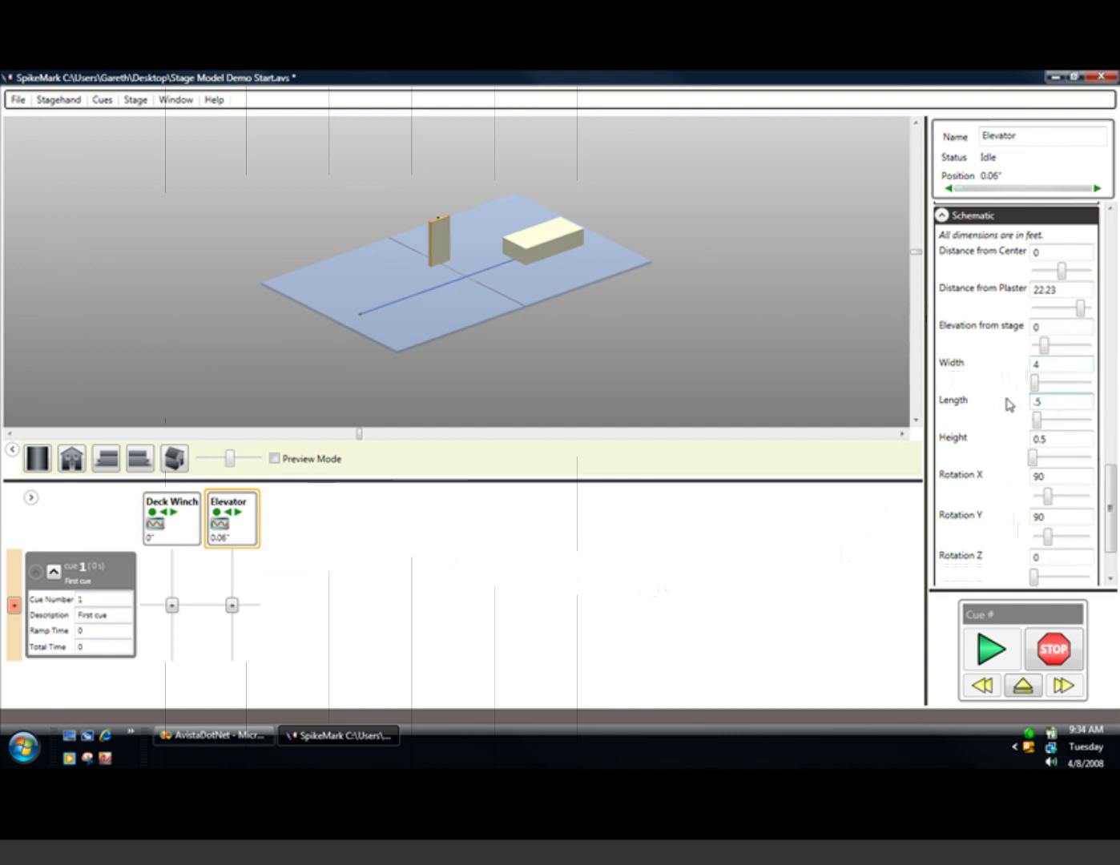
type(".5")
key("Tab")
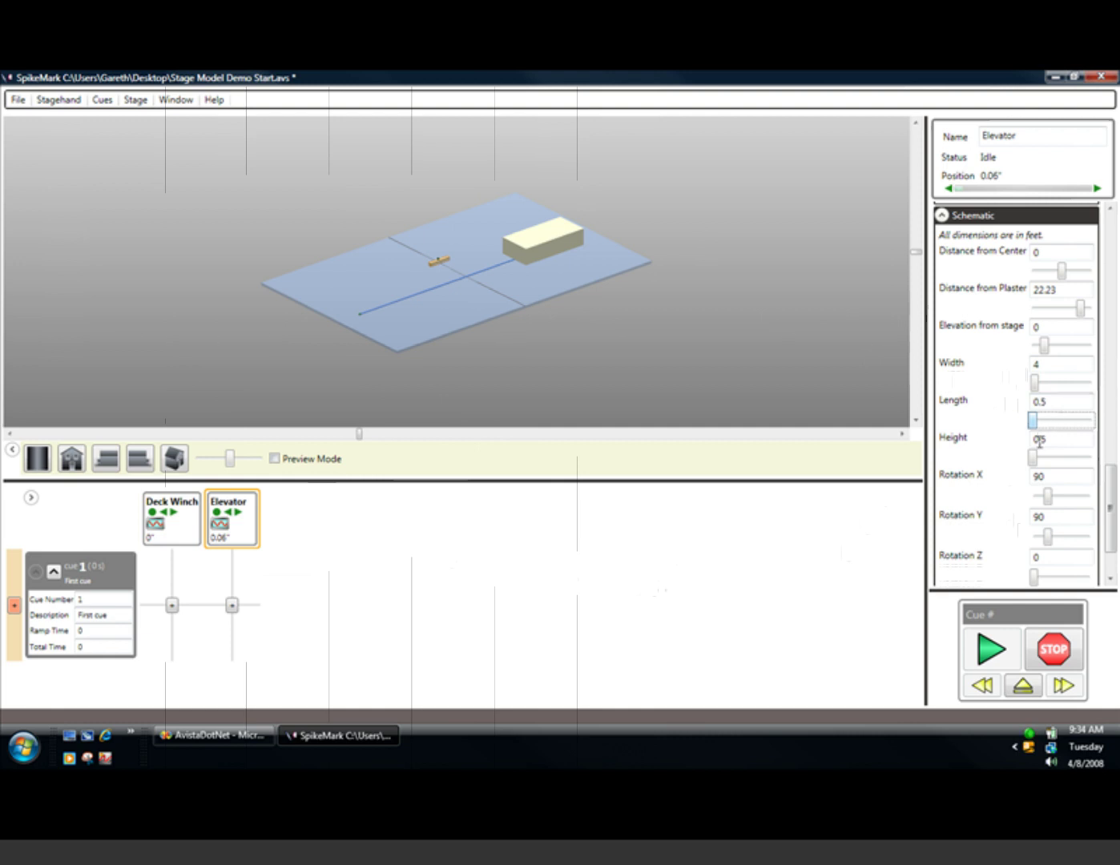
left_click(1055, 439)
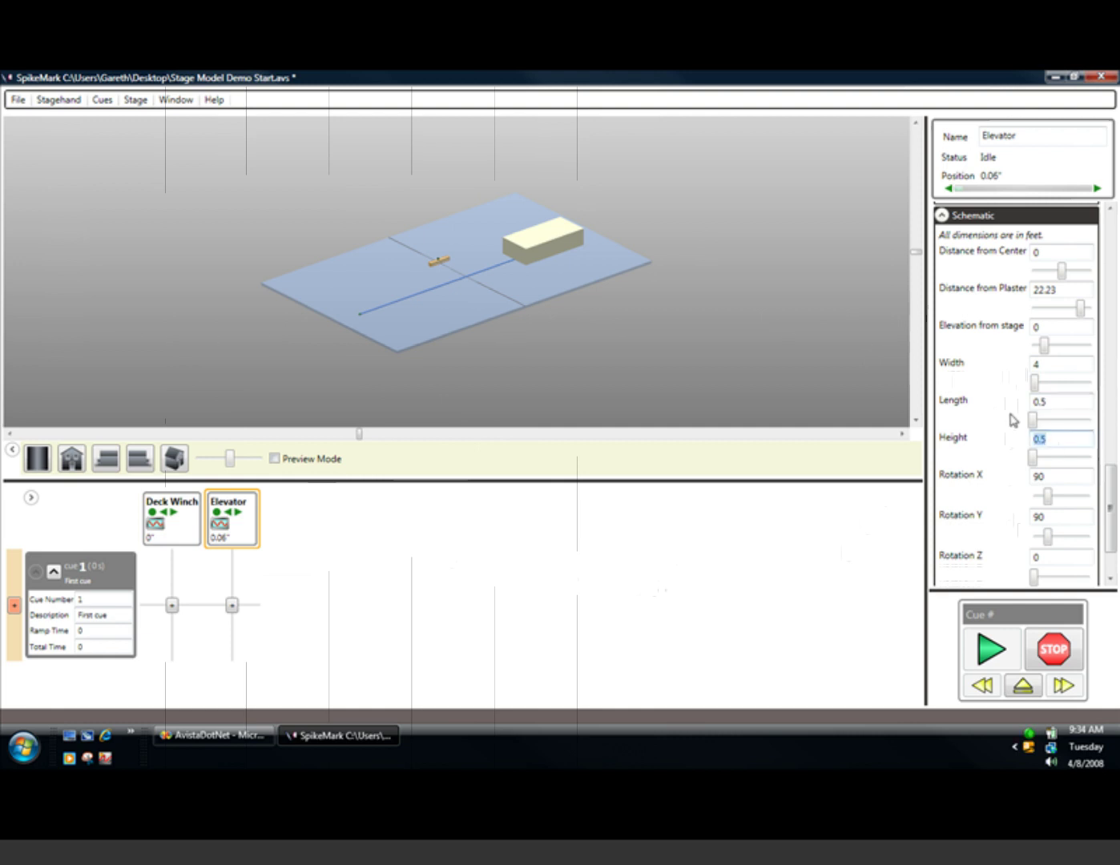
key("Tab")
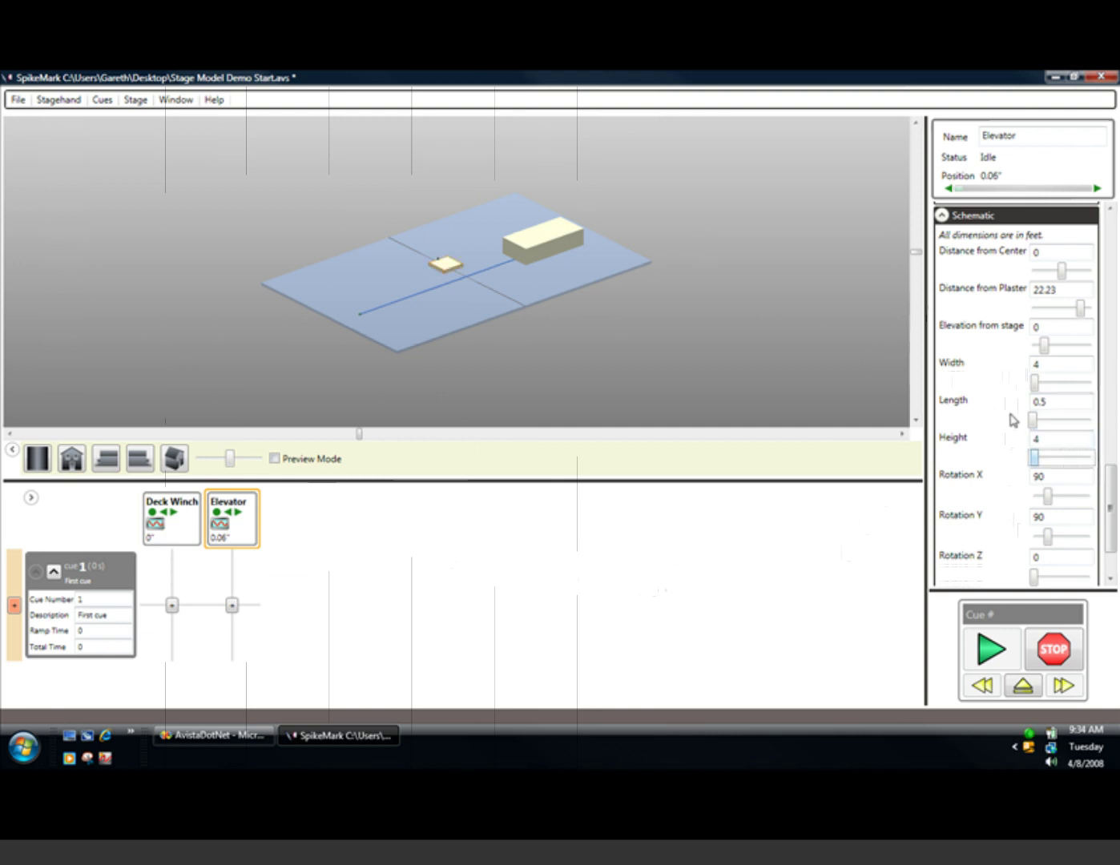
Step: Set the Elevator's maximum forward position to 120 inches
left_click_drag(230, 460, 255, 453)
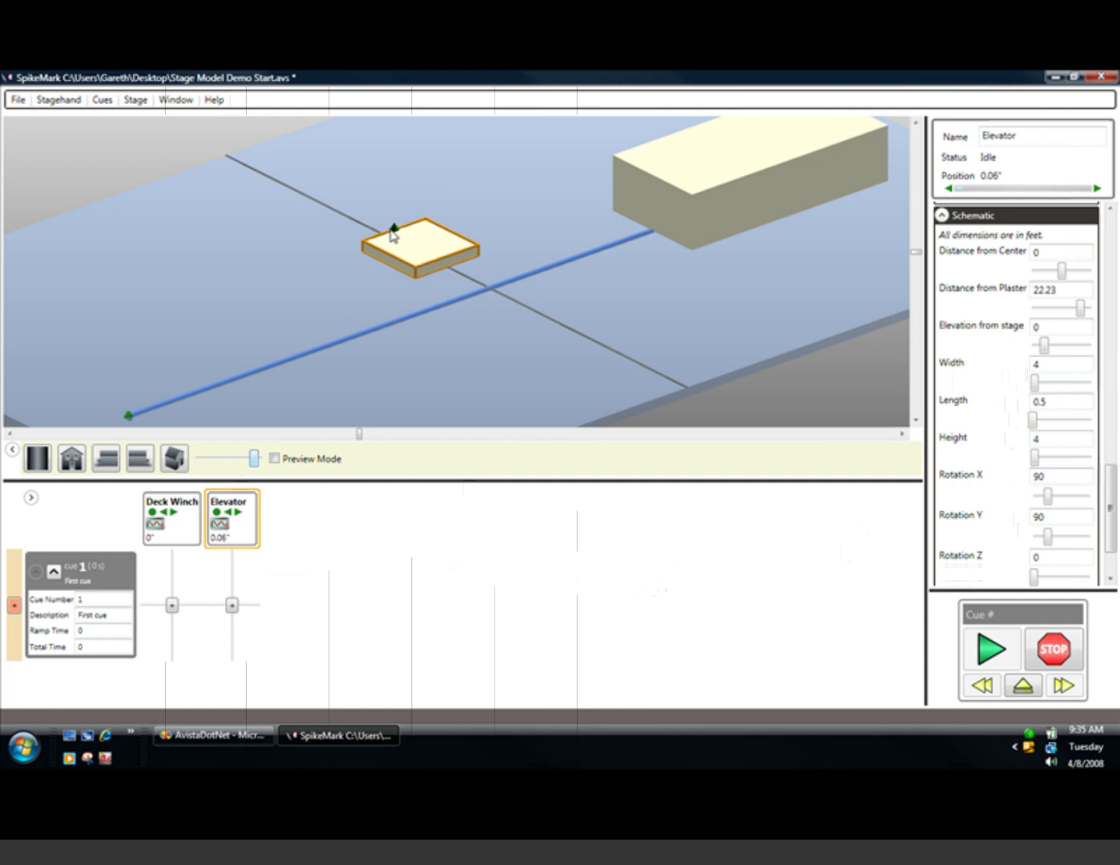
left_click_drag(1117, 489, 1116, 273)
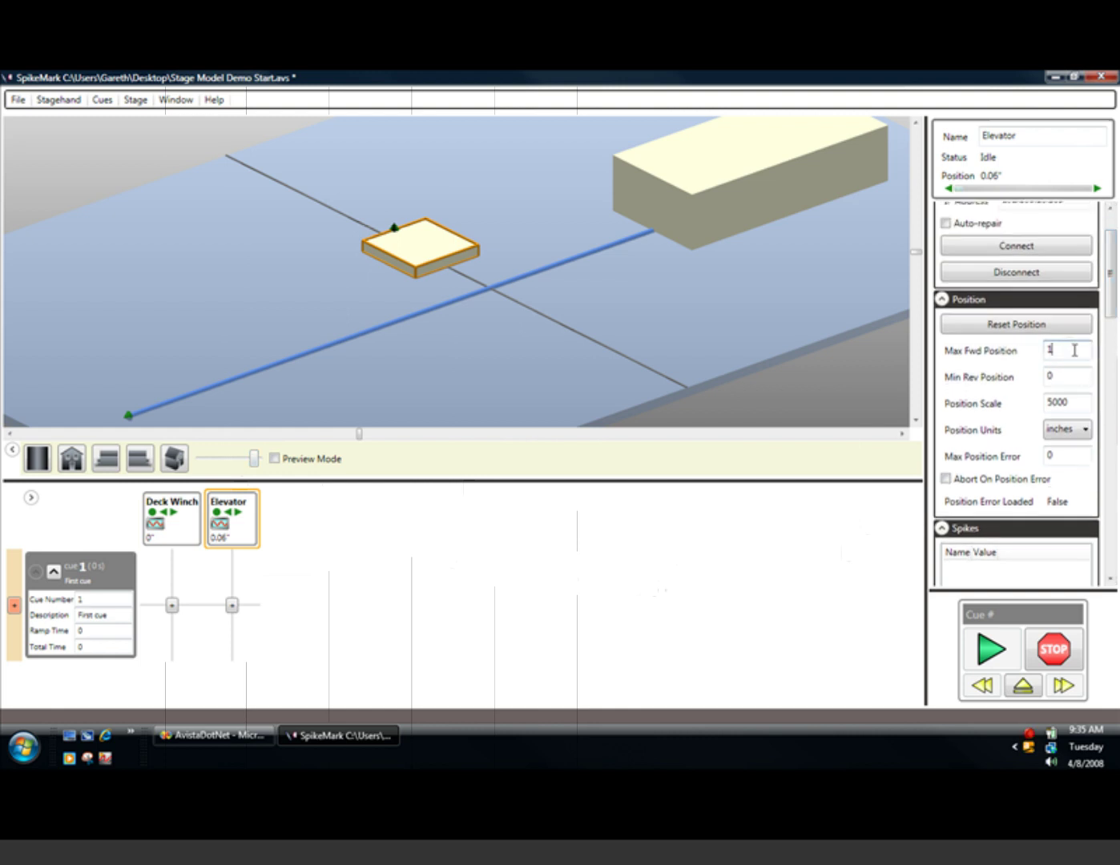
type("20")
key("Tab")
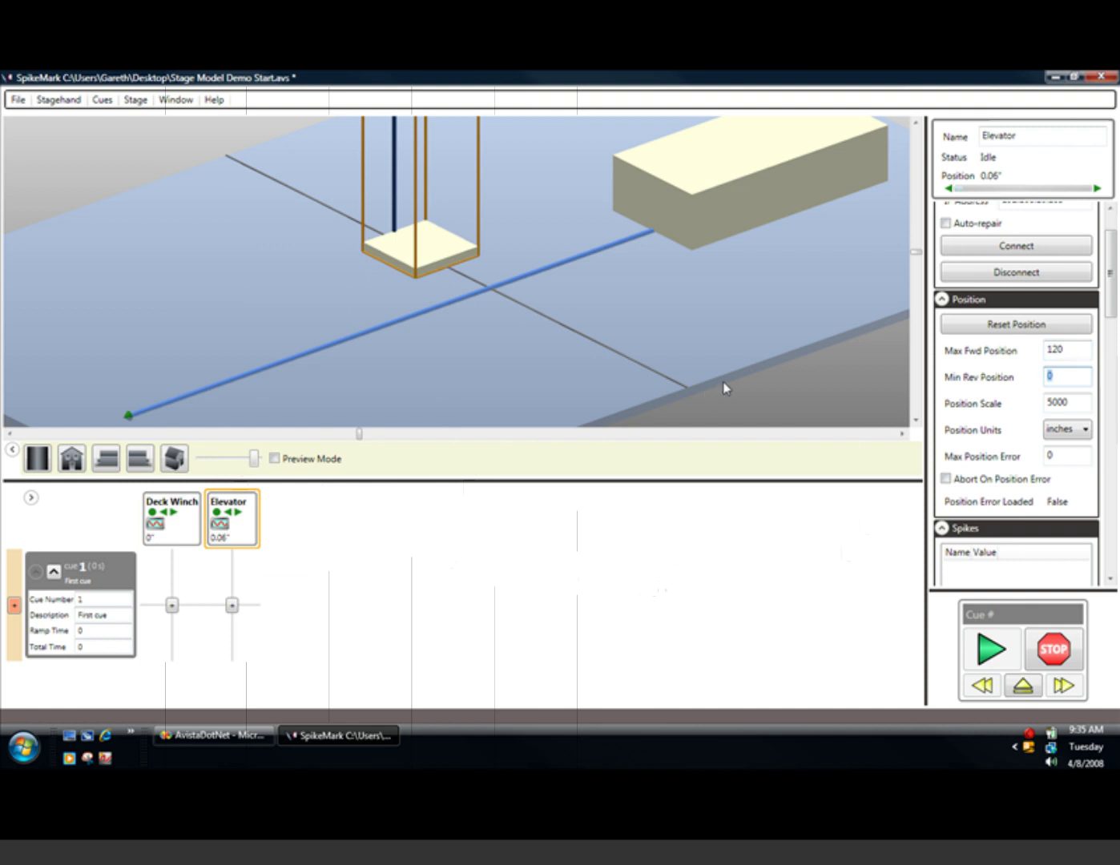
Step: Set the Elevator's elevation from stage to -10 ft
left_click_drag(252, 461, 246, 460)
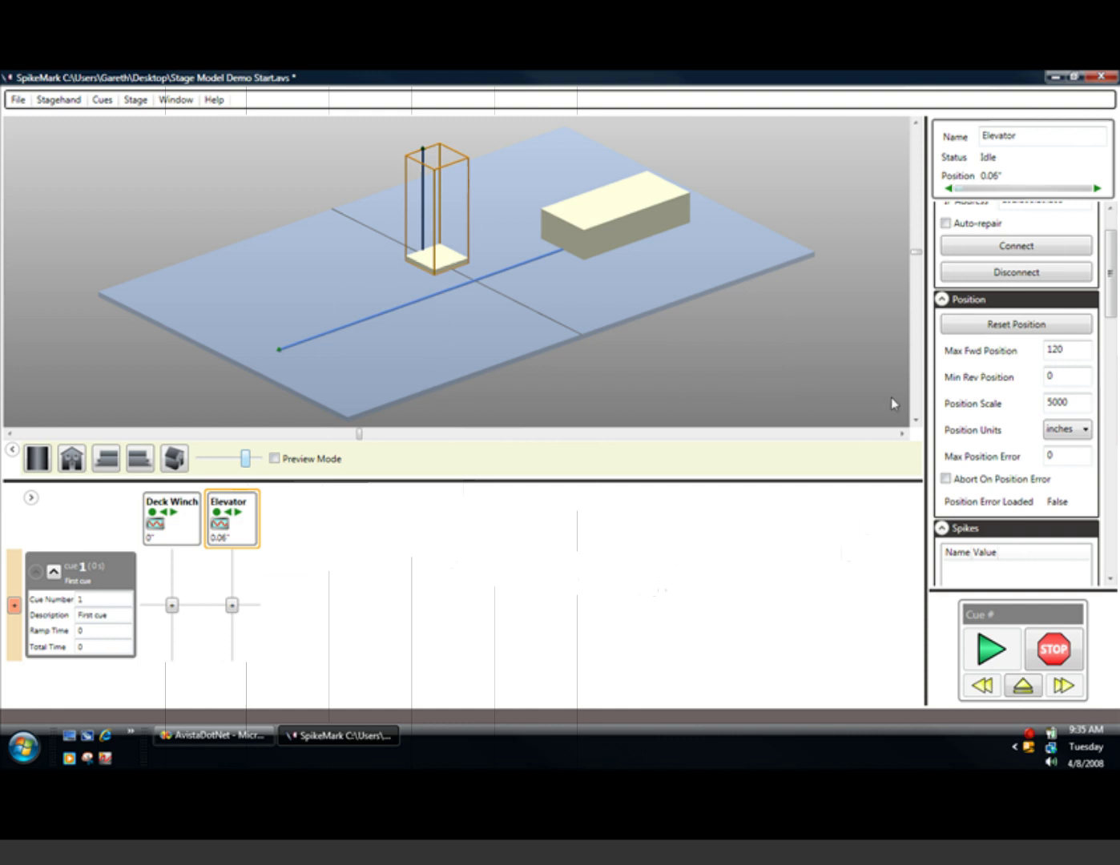
scroll(1083, 390, "down", 15)
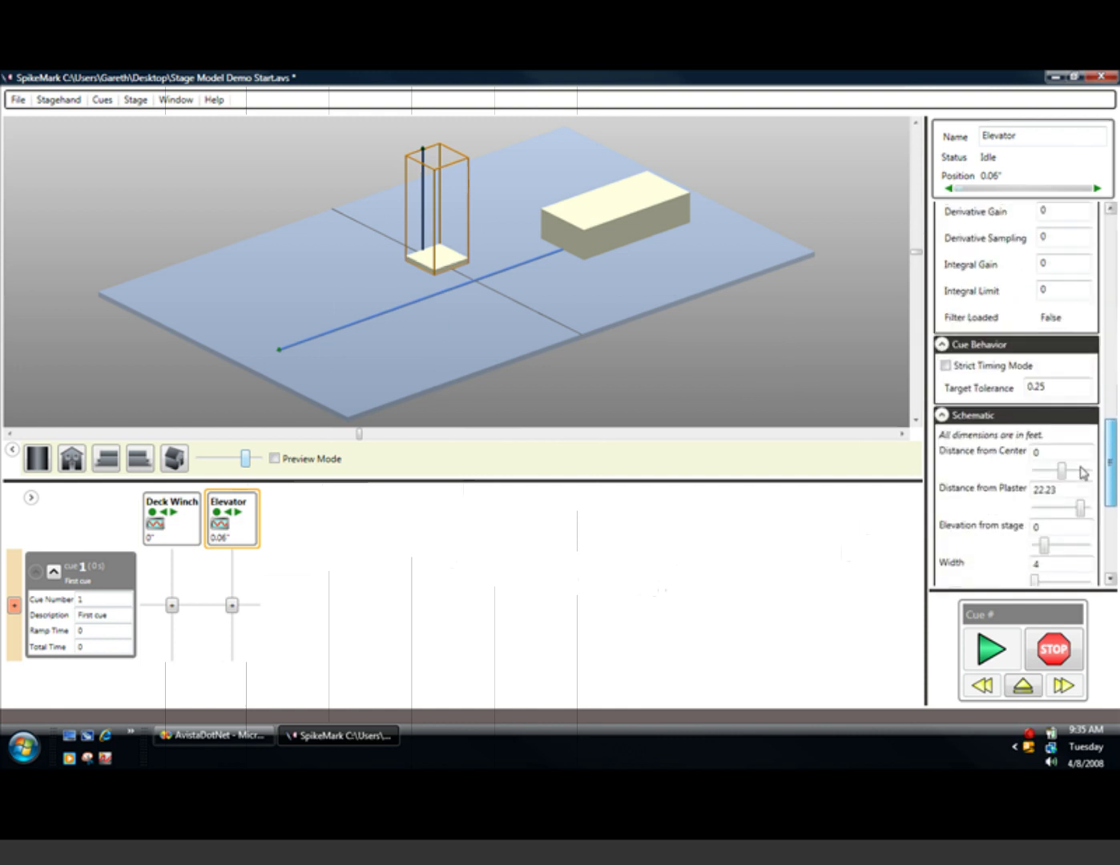
scroll(1083, 503, "down", 5)
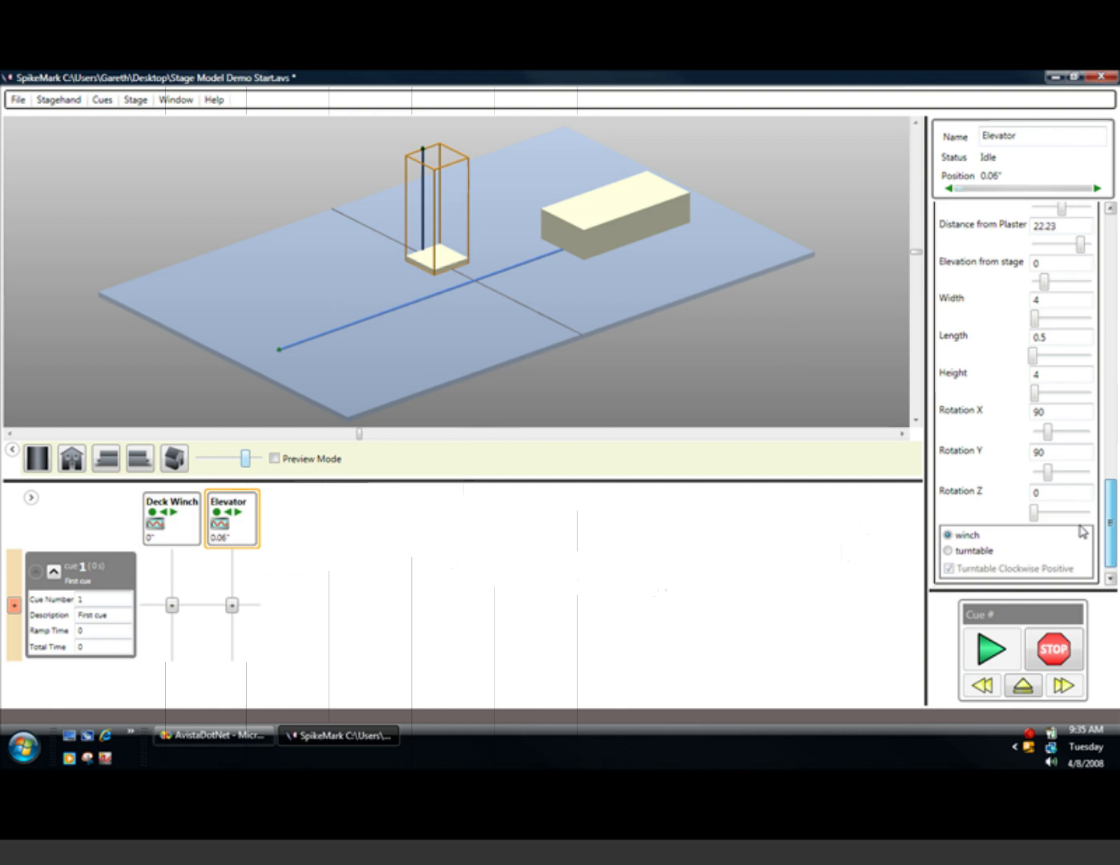
scroll(1084, 527, "up", 1)
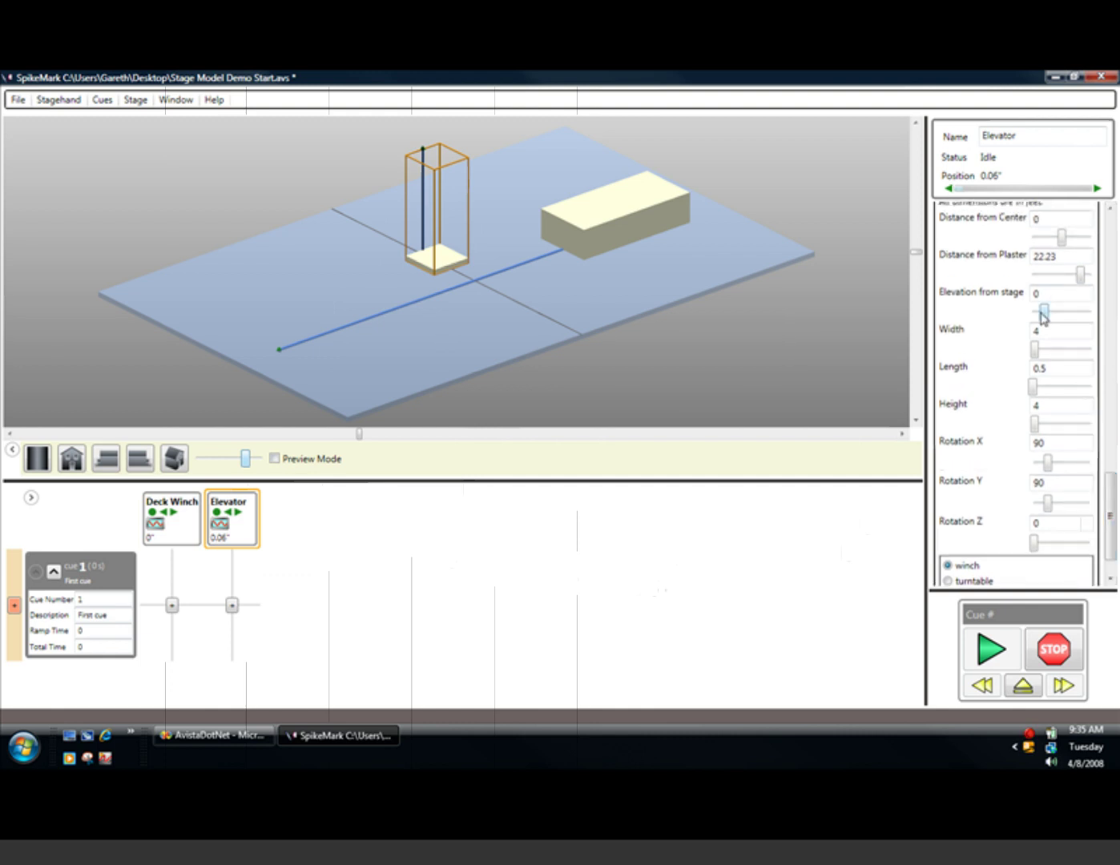
left_click_drag(1042, 318, 1012, 296)
type("-")
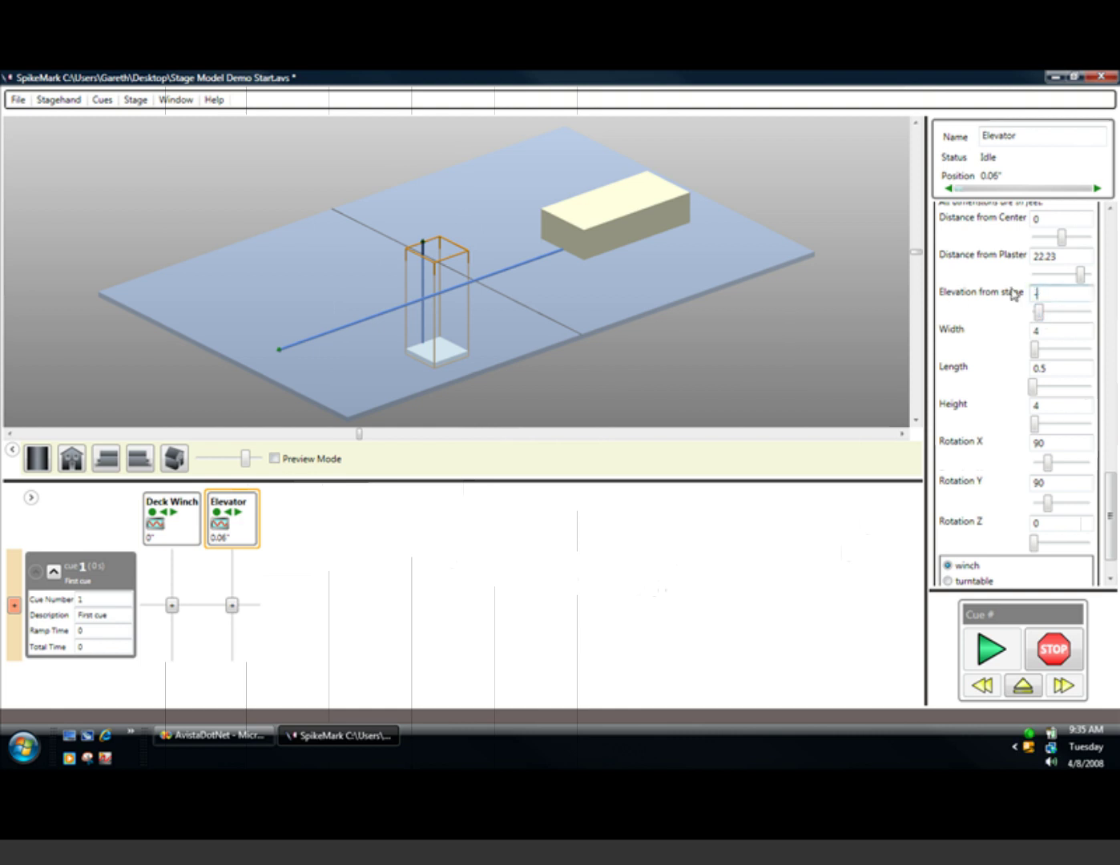
type("10")
key("Tab")
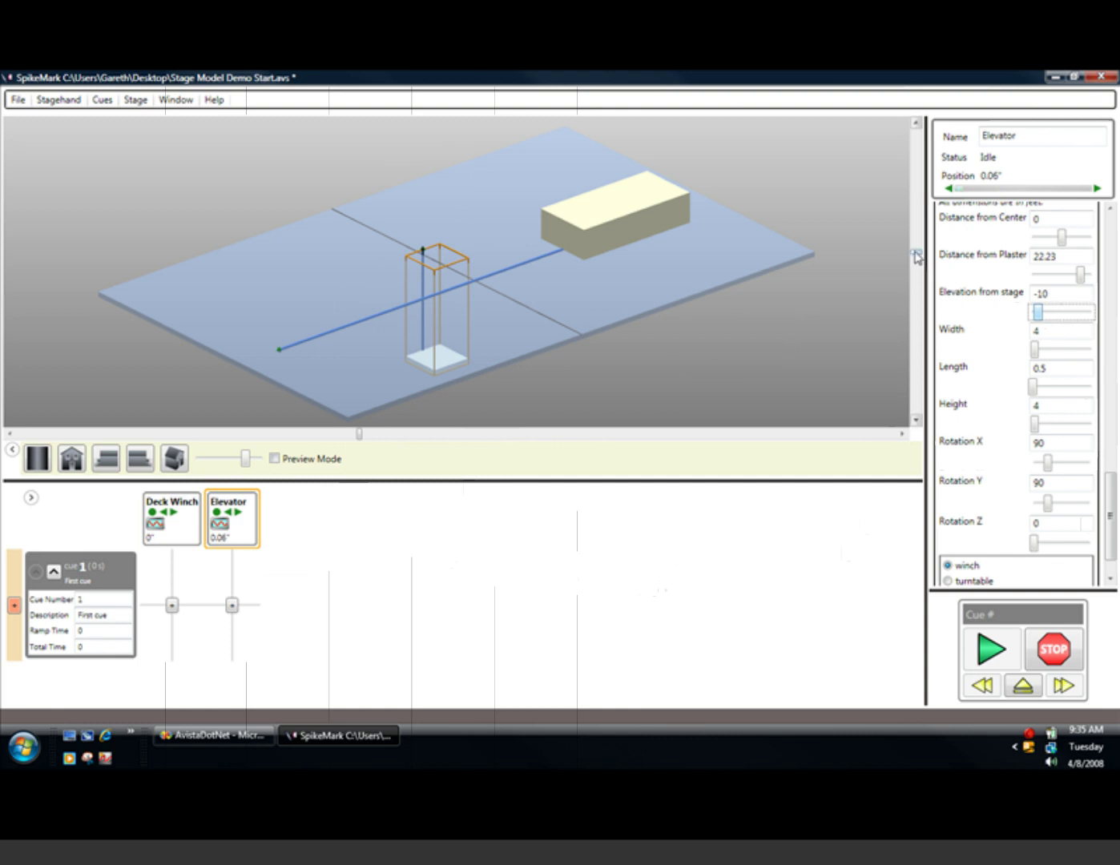
mouse_move(918, 251)
left_mouse_down()
mouse_move(917, 283)
mouse_move(917, 254)
left_mouse_up()
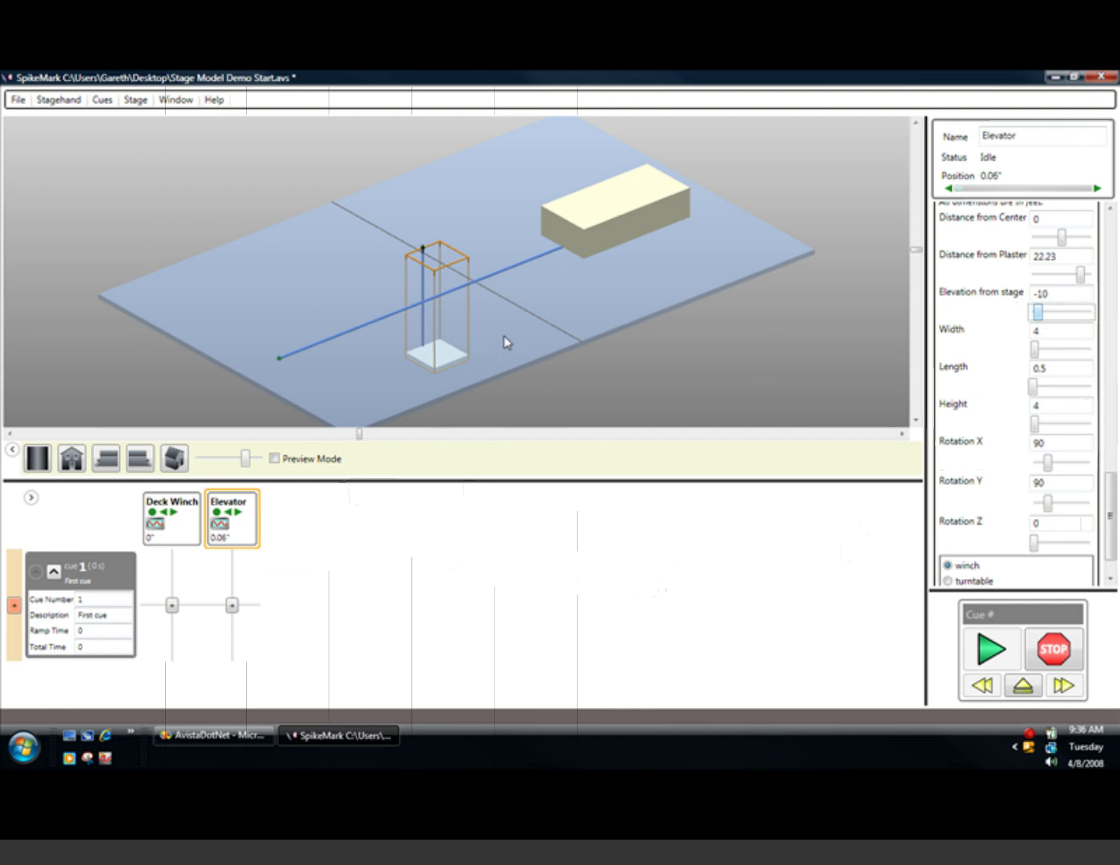
Step: Add a third motor to the show and name it Turntable
right_click(403, 559)
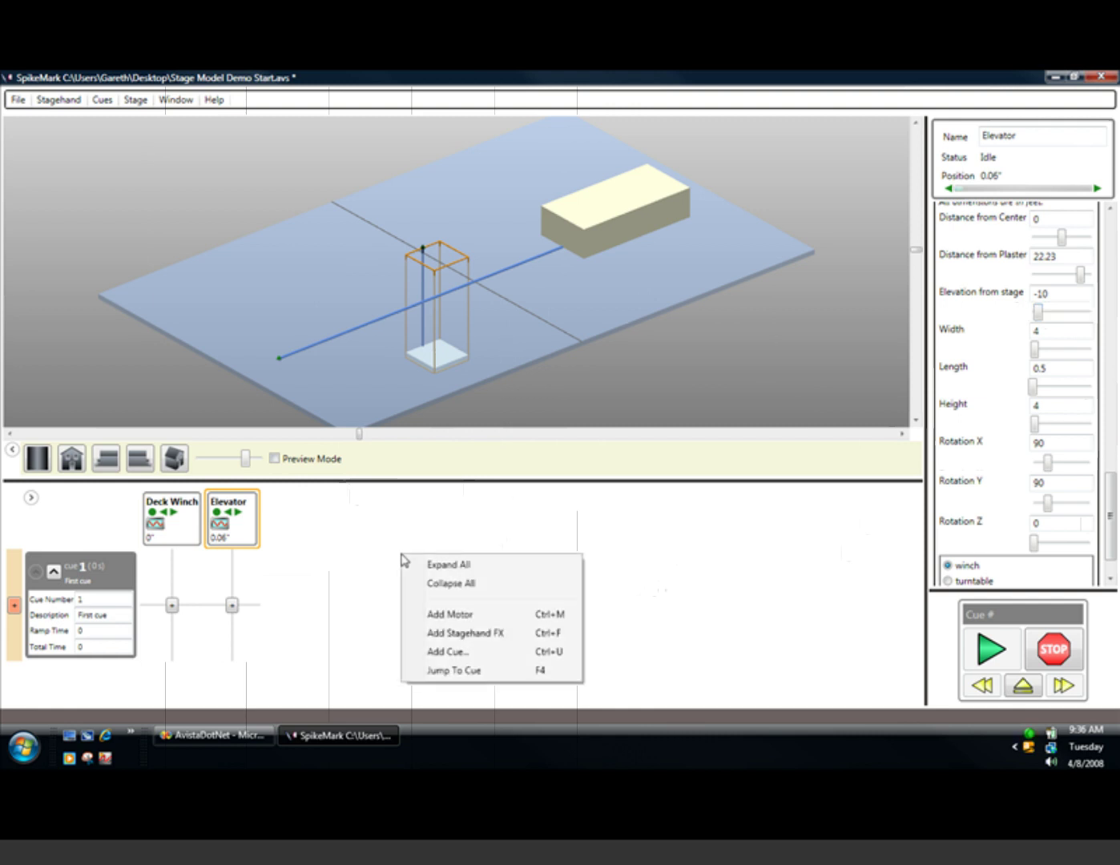
left_click(434, 615)
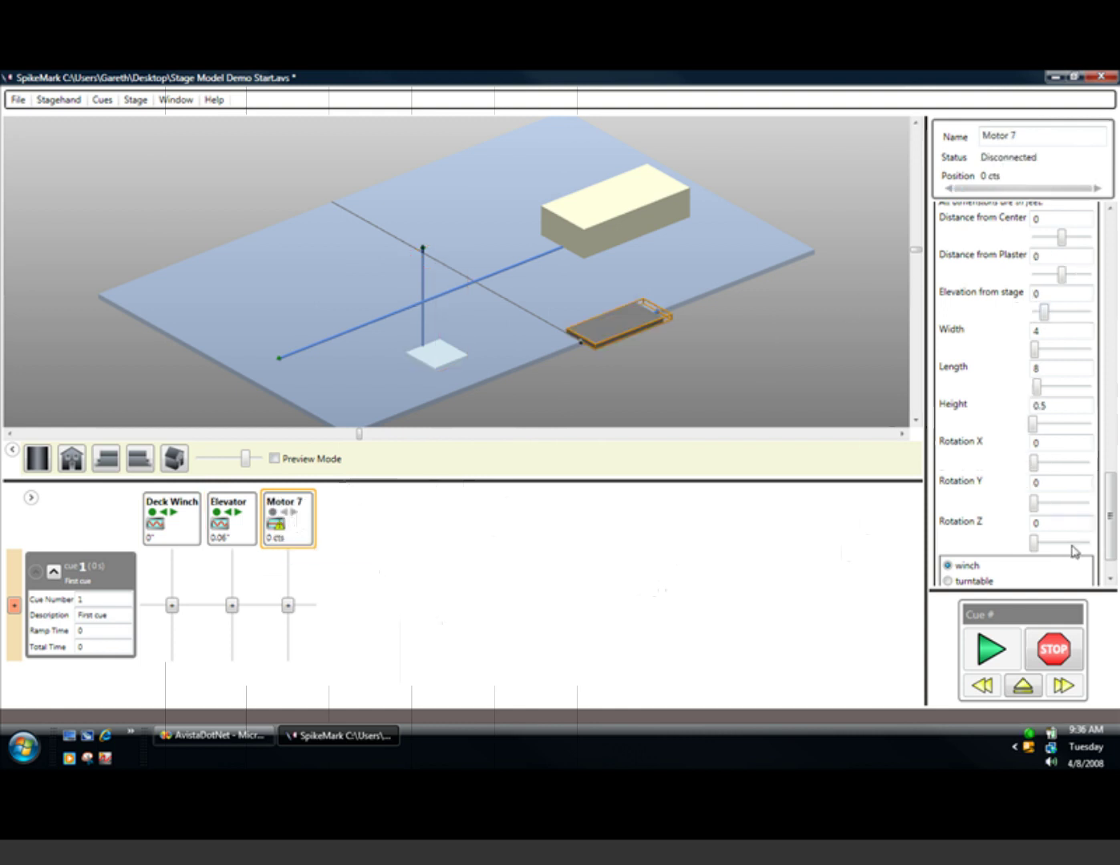
left_click_drag(1109, 506, 1108, 253)
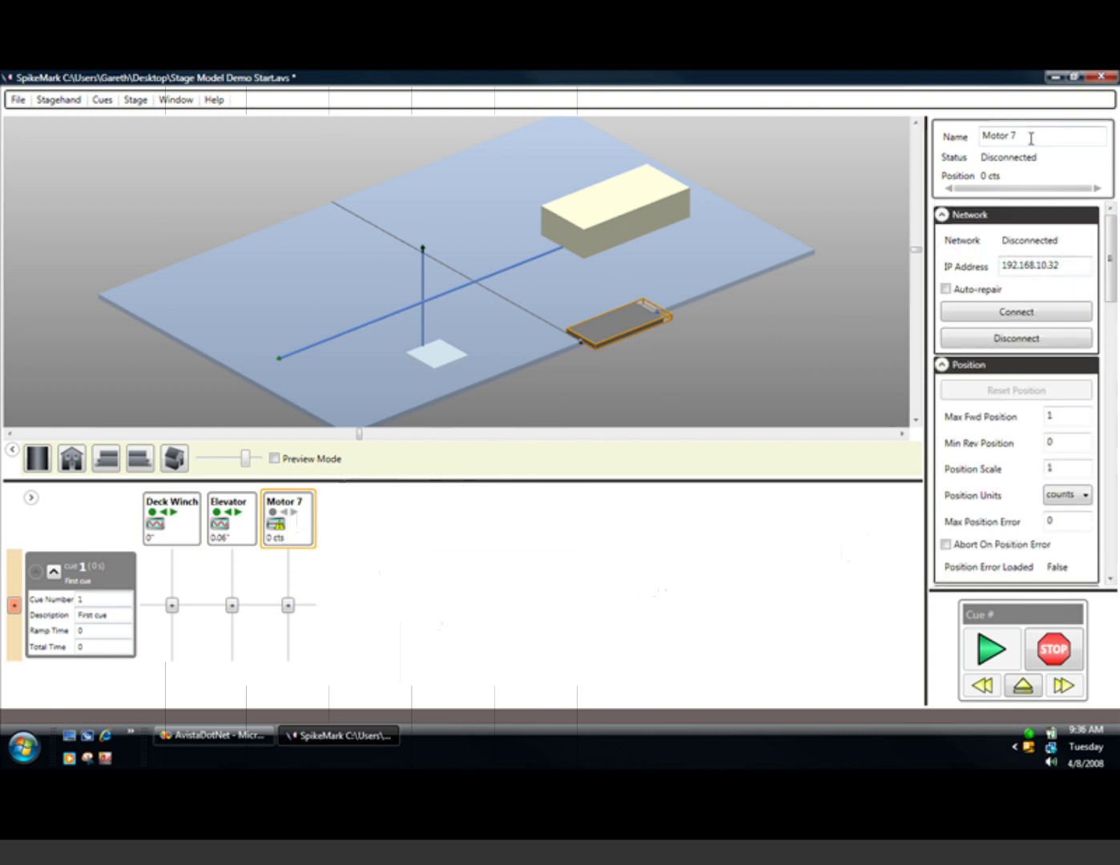
left_click_drag(1031, 137, 926, 119)
type("Turntable")
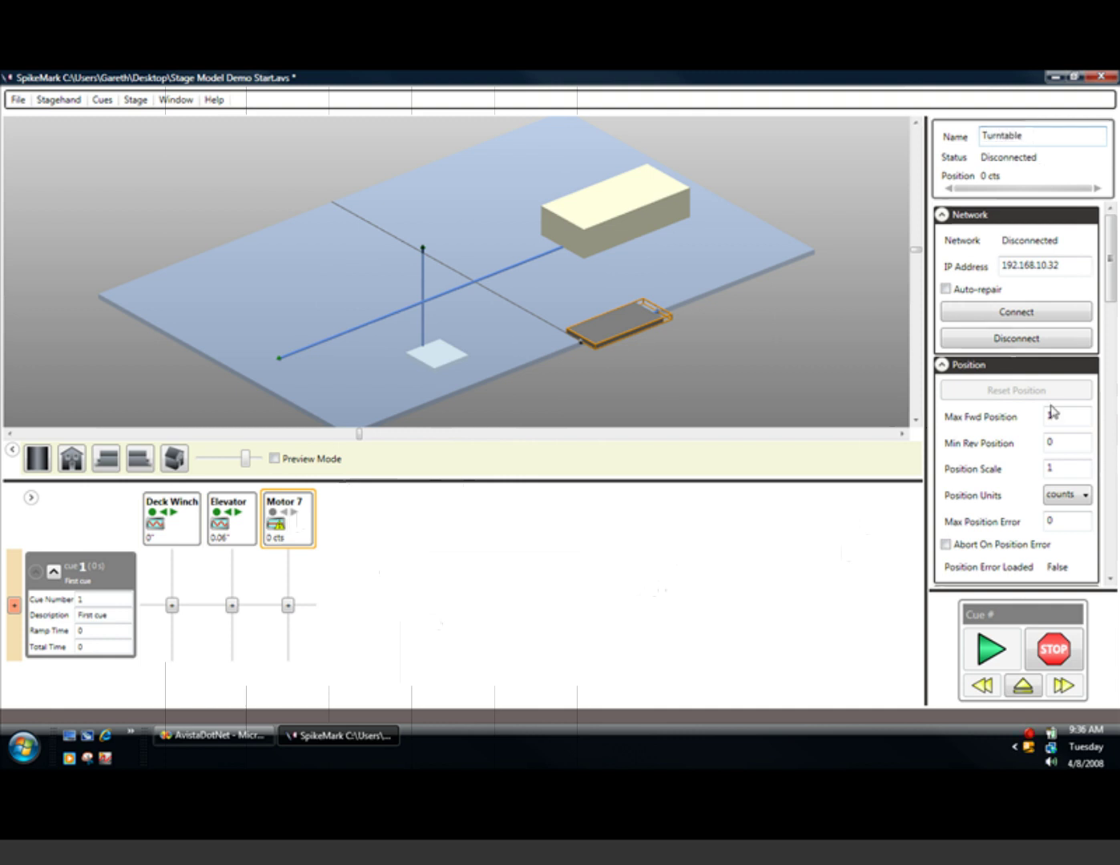
Step: Set the Turntable's position units to degrees, with a maximum forward position of 720 and a minimum reverse position of -720
left_click(1076, 504)
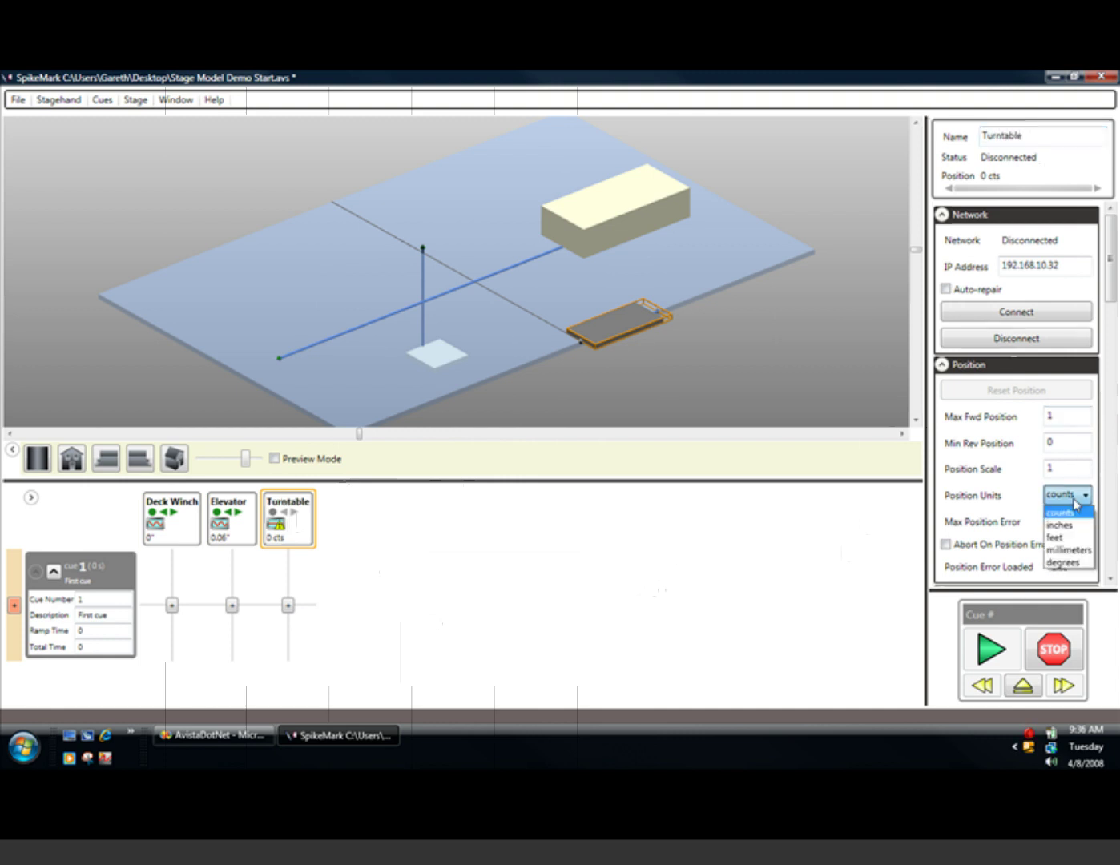
left_click(1063, 564)
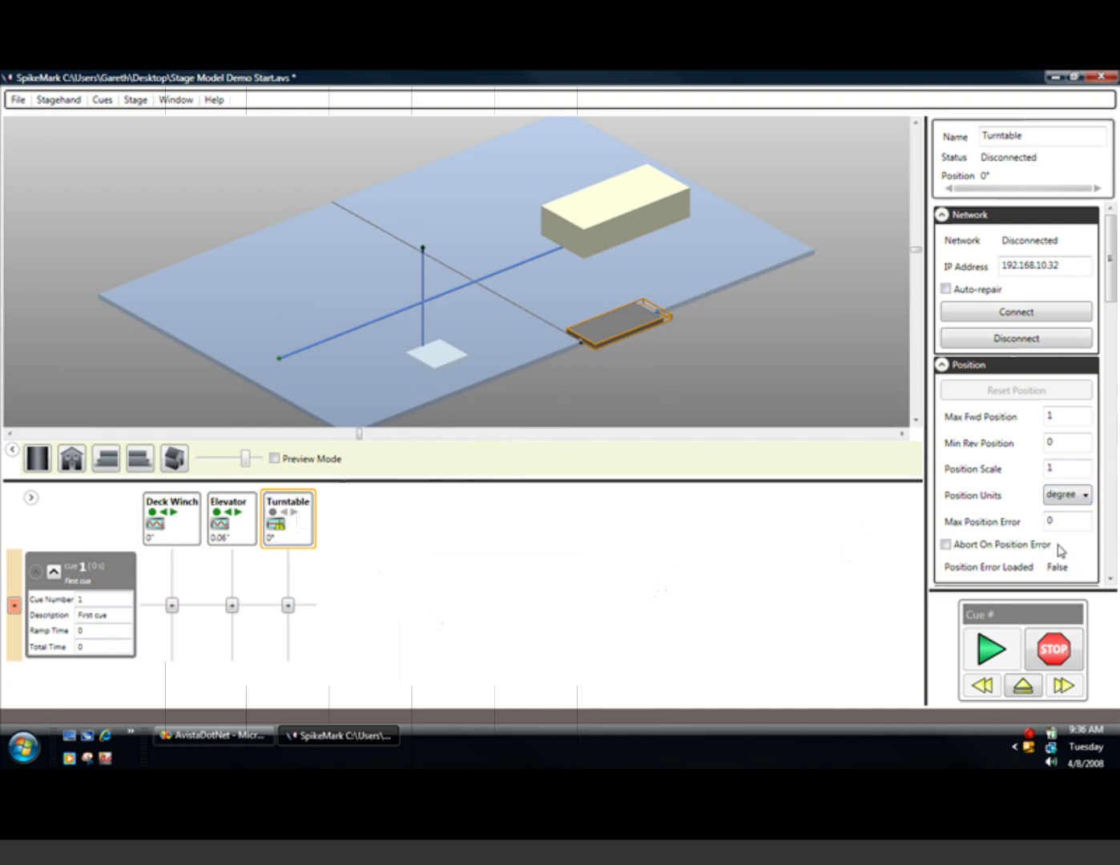
left_click_drag(1060, 423, 1006, 408)
key("Tab")
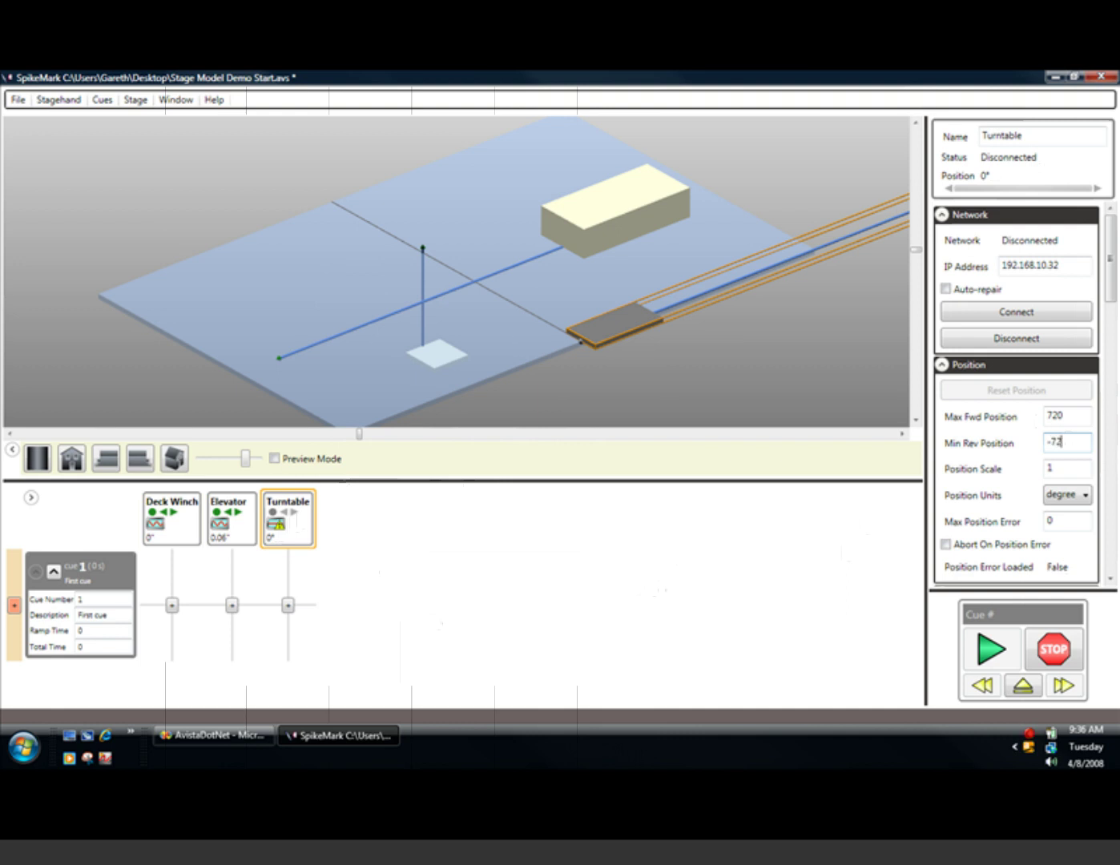
key("Tab")
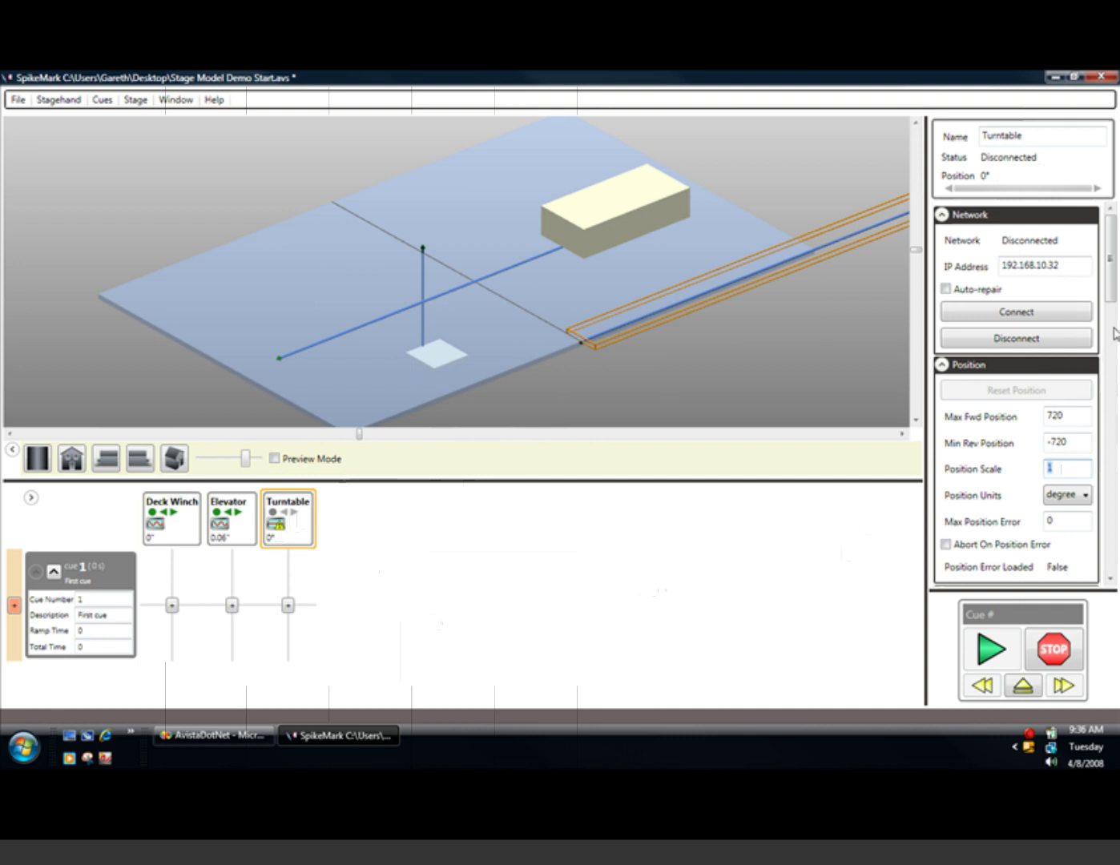
Step: Change the Turntable motor's schematic type from winch to turntable
left_click_drag(1113, 277, 1106, 549)
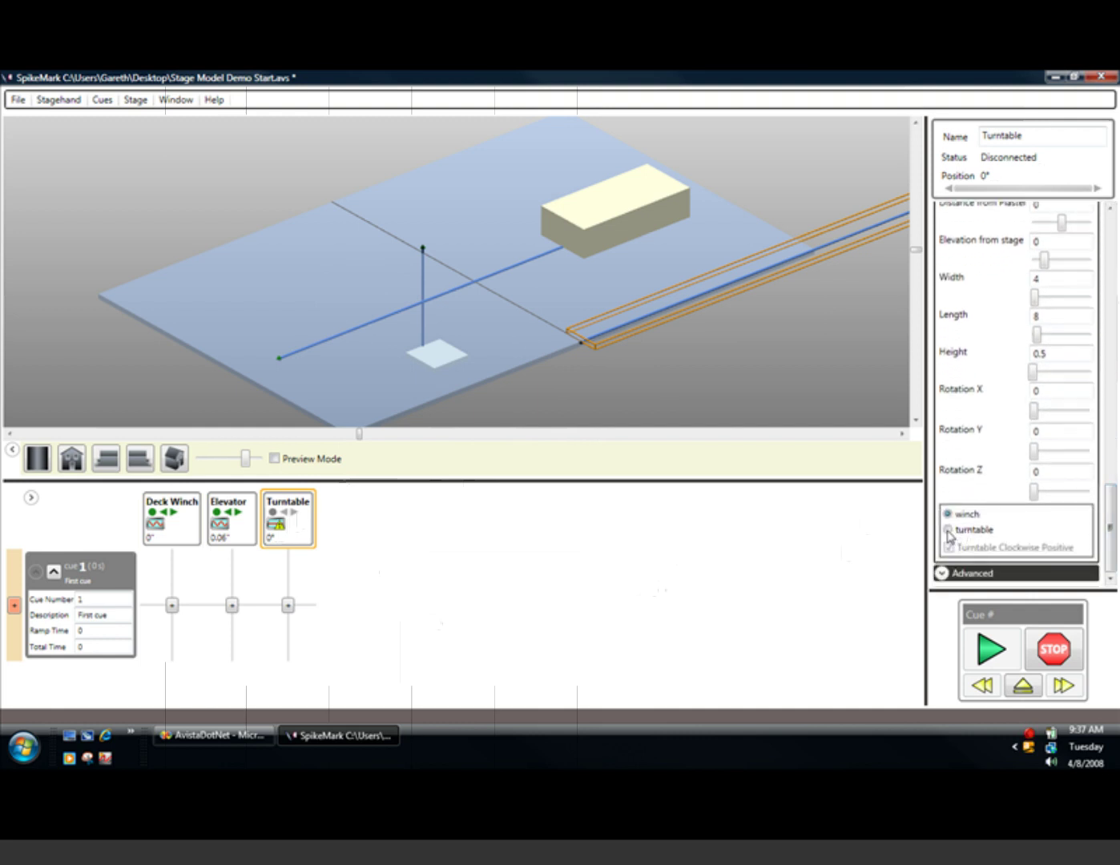
left_click(949, 532)
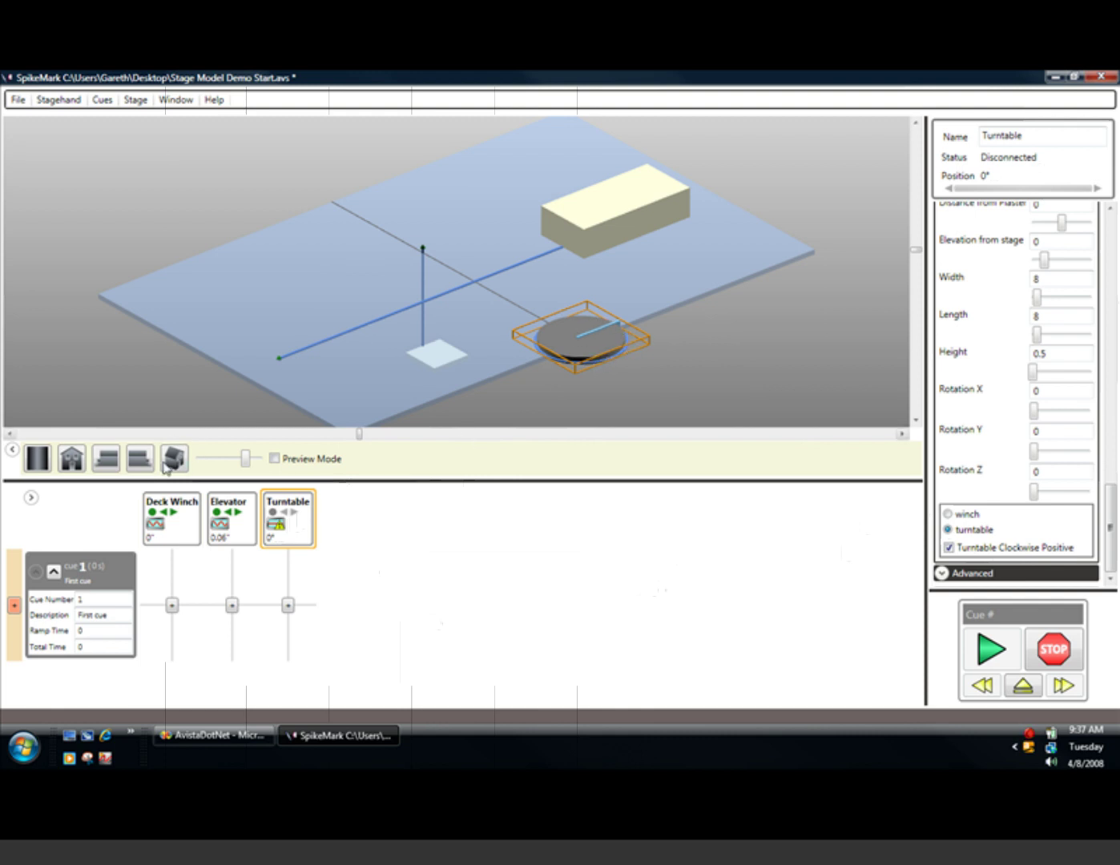
left_click_drag(248, 463, 254, 459)
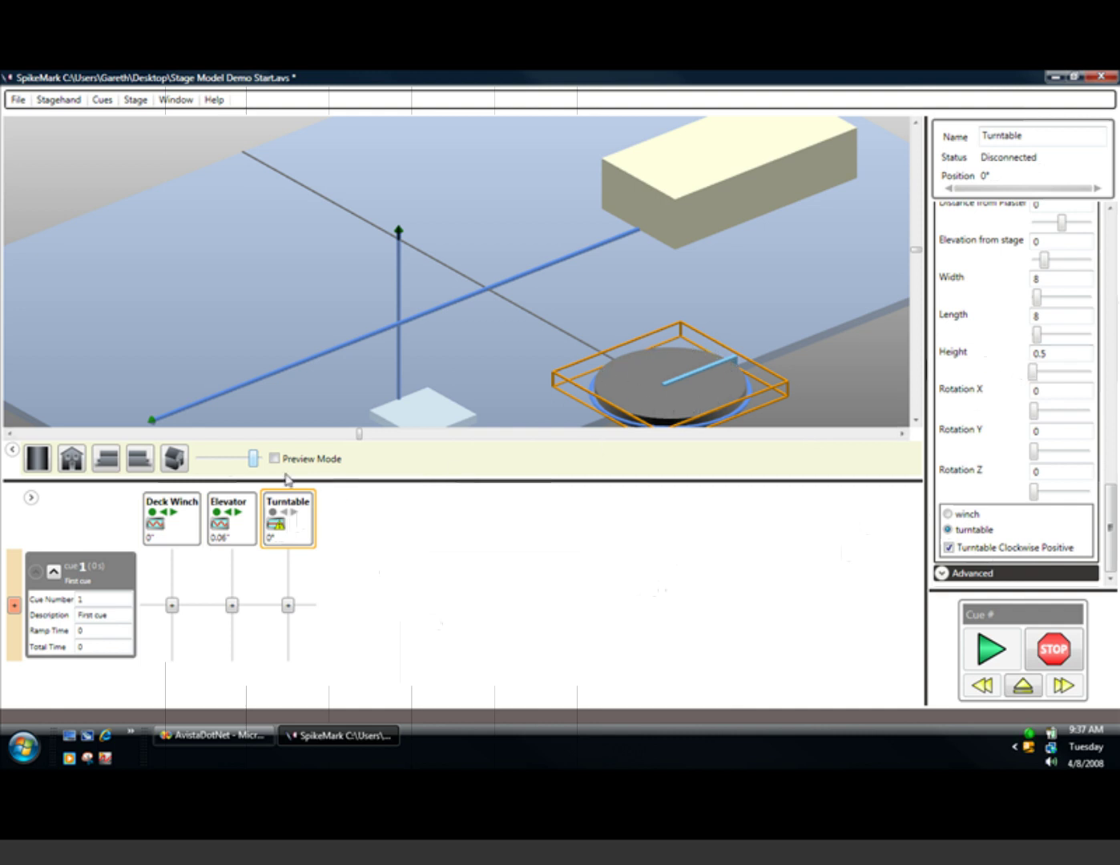
left_click_drag(255, 462, 247, 463)
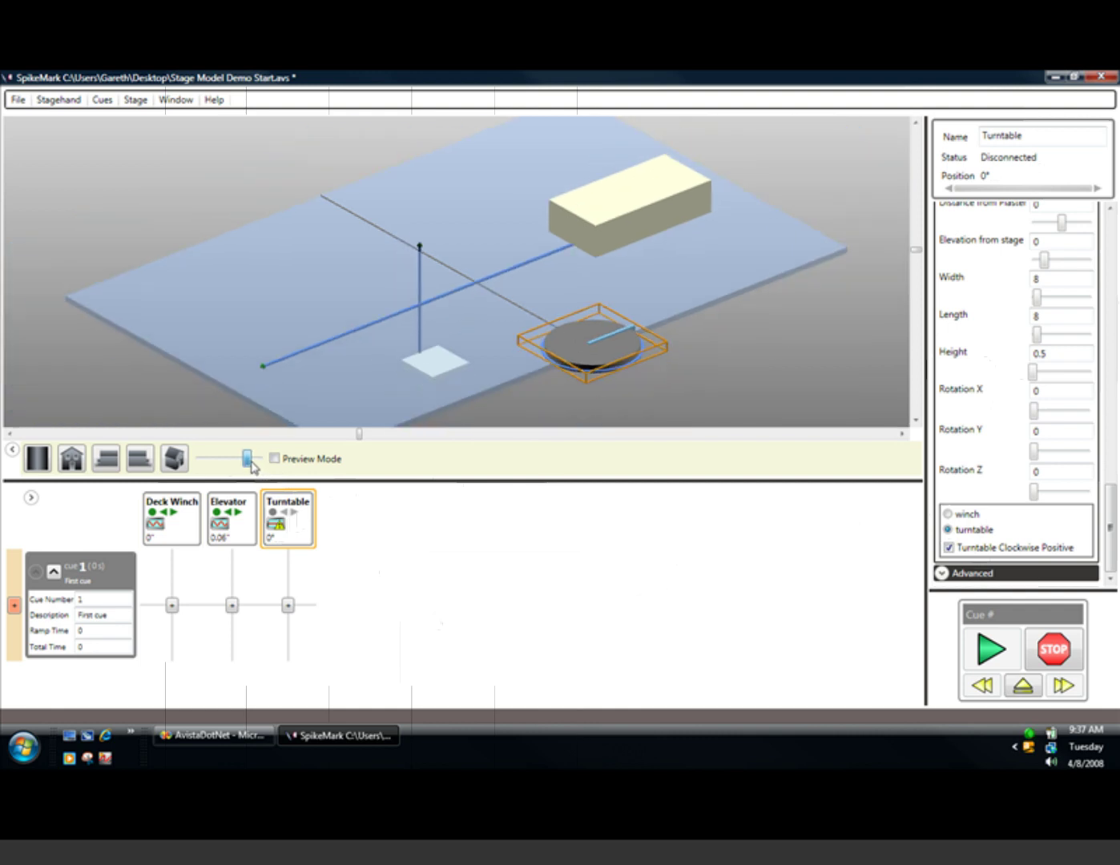
Step: Set the Turntable's length to 16 ft and place it 25 ft from plaster and -12.37 ft from center
left_click_drag(1111, 528, 1111, 513)
scroll(1112, 512, "up", 2)
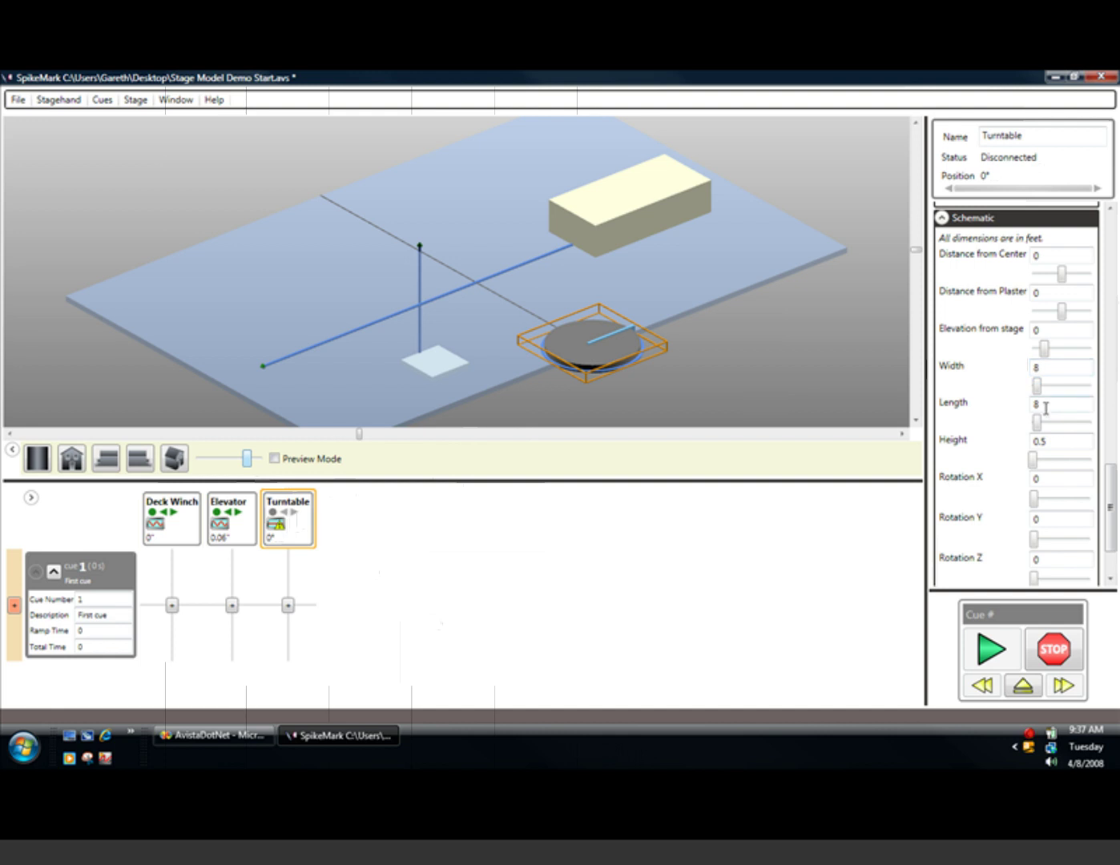
left_click_drag(1037, 423, 1012, 400)
type("16")
key("Tab")
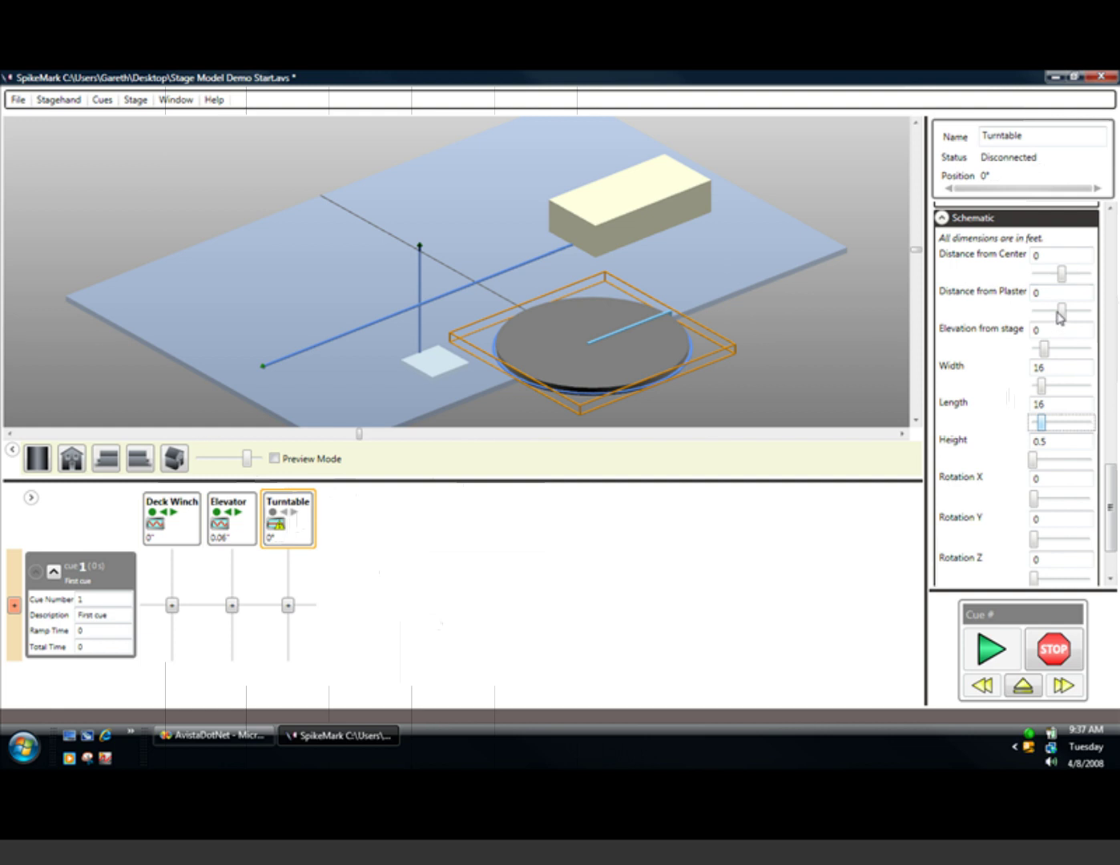
left_click(1063, 313)
left_click_drag(1064, 313, 1046, 278)
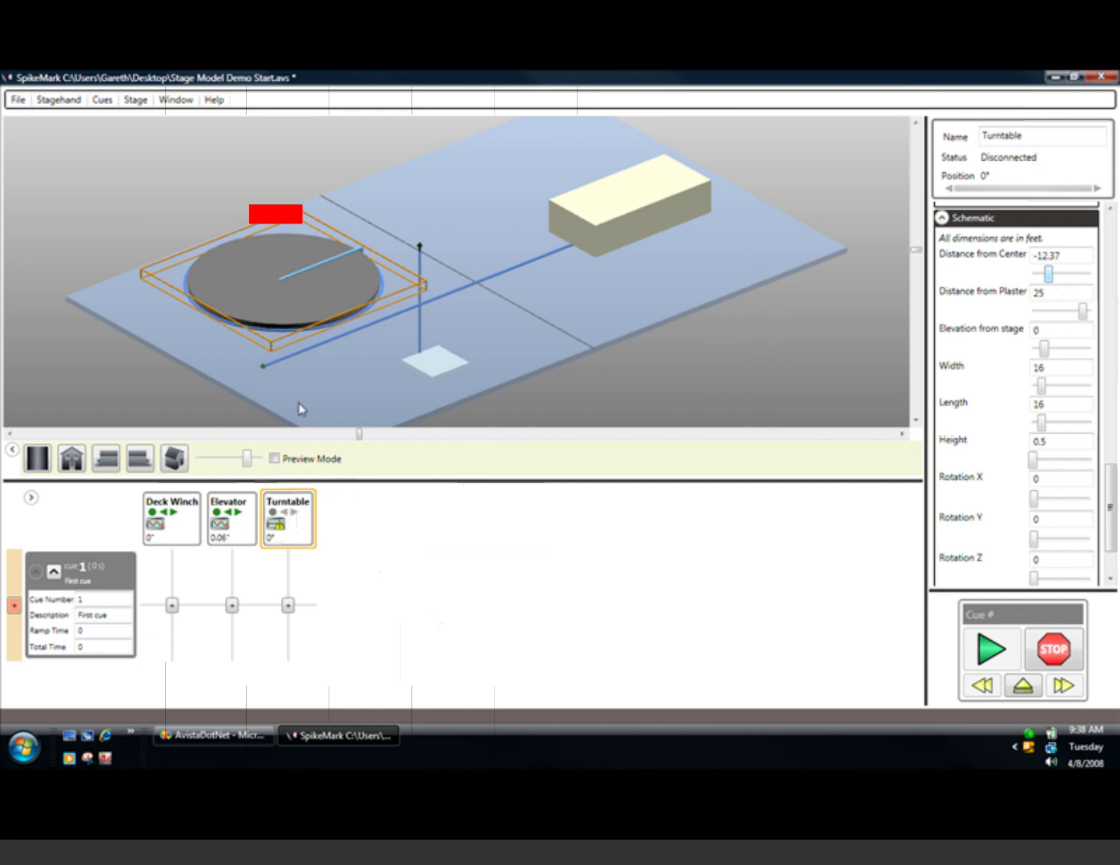
Step: Set the stage dimensions to 75 ft wide, 50 ft deep and 2 ft thick
left_click(136, 100)
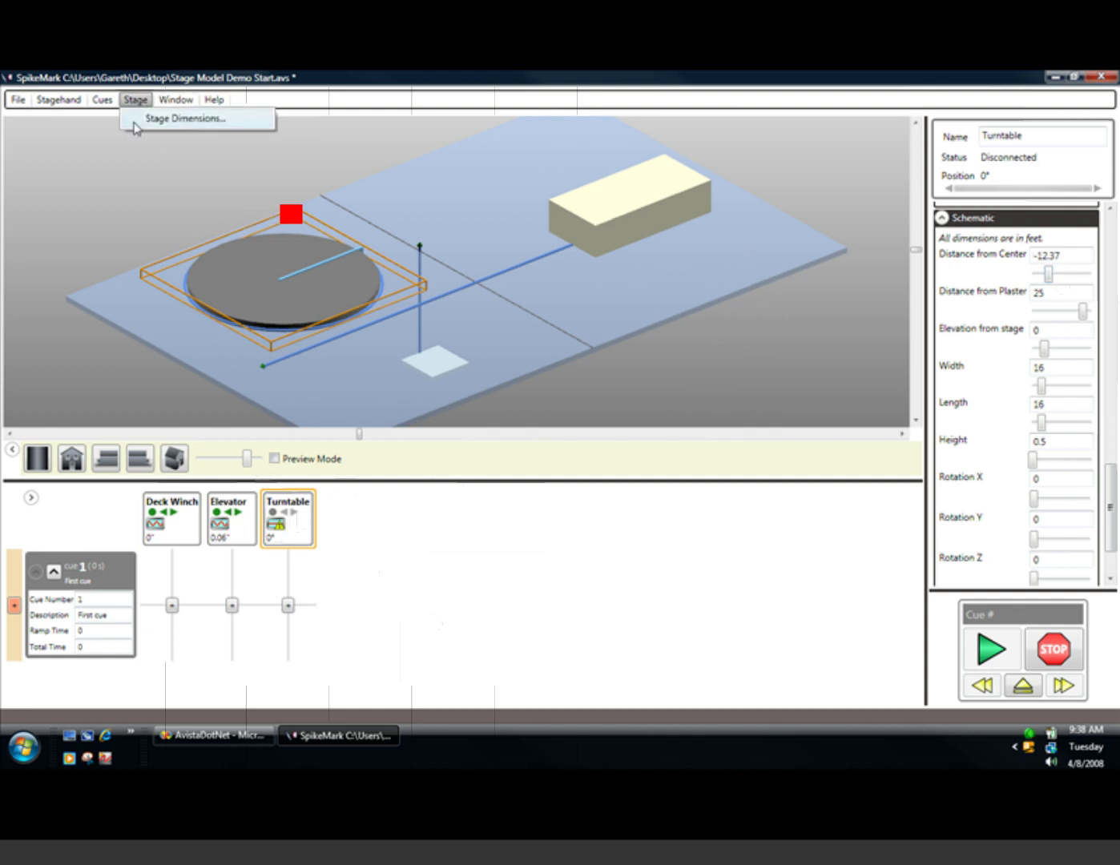
left_click(185, 119)
left_click_drag(242, 230, 608, 384)
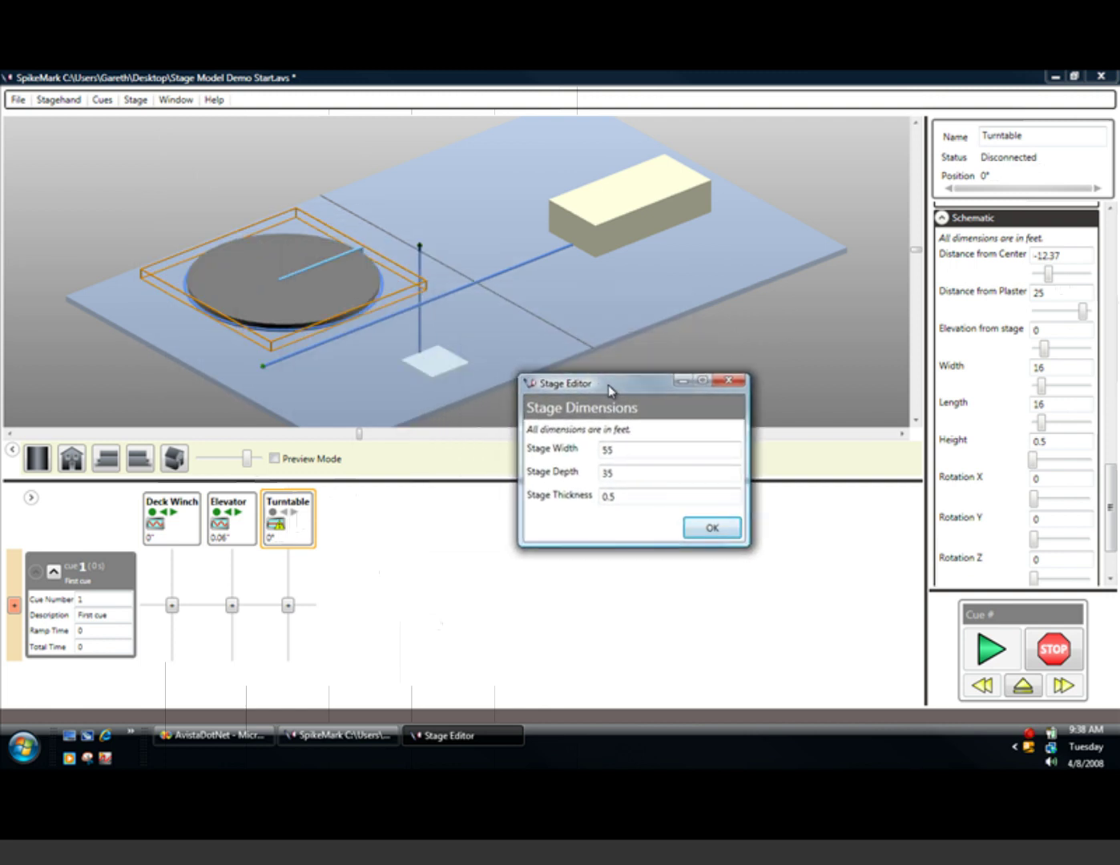
double_click(613, 451)
type("75")
key("Tab")
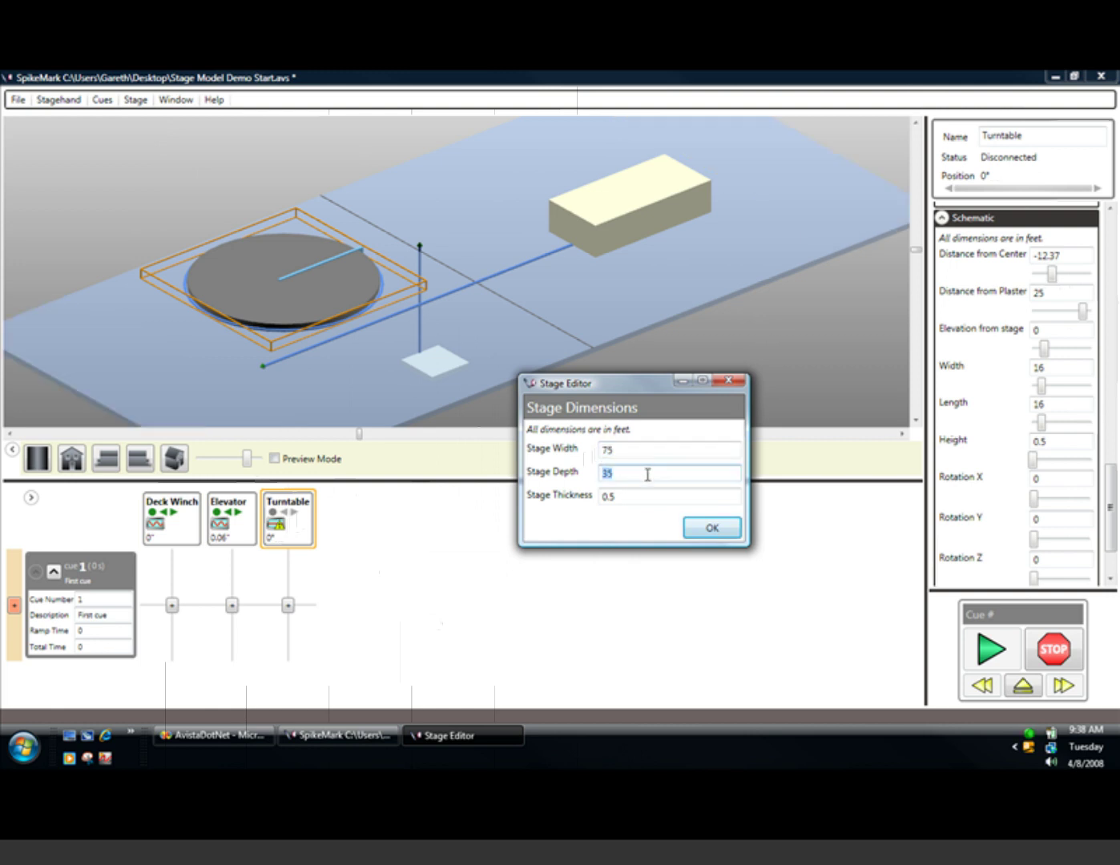
type("50")
key("Tab")
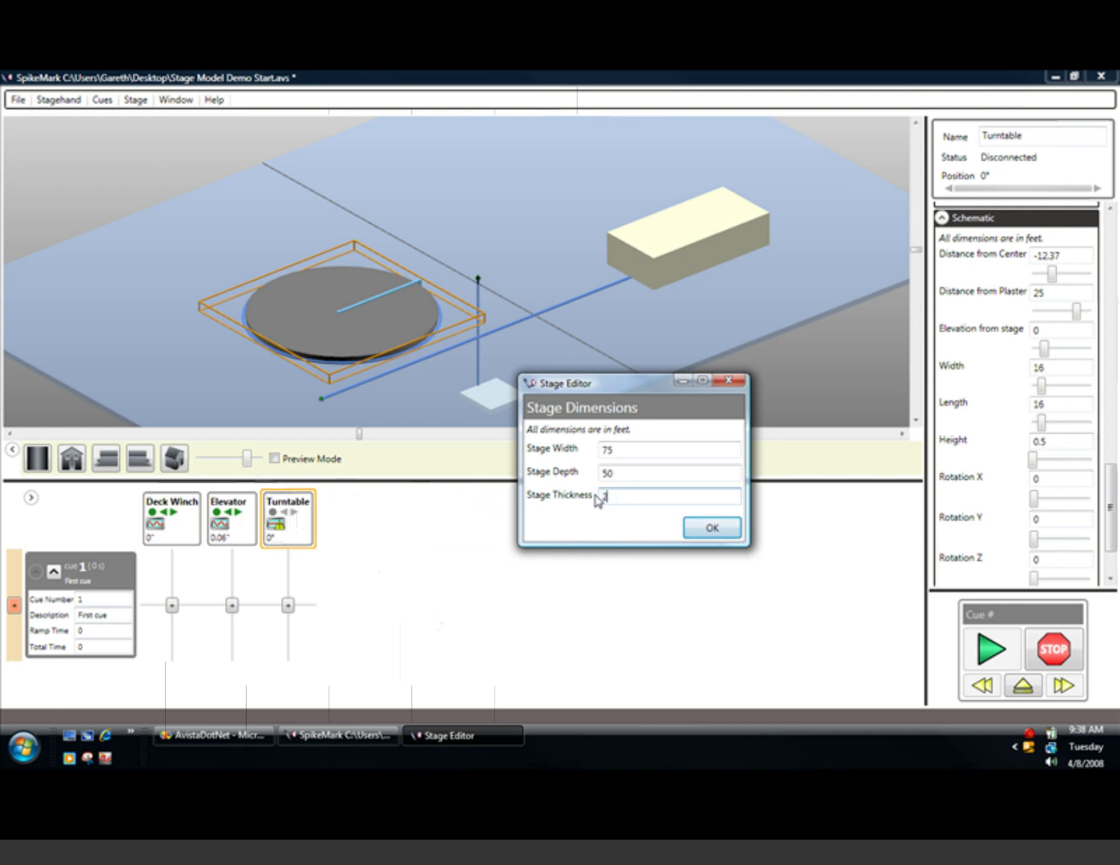
left_click(709, 528)
left_click_drag(252, 462, 236, 461)
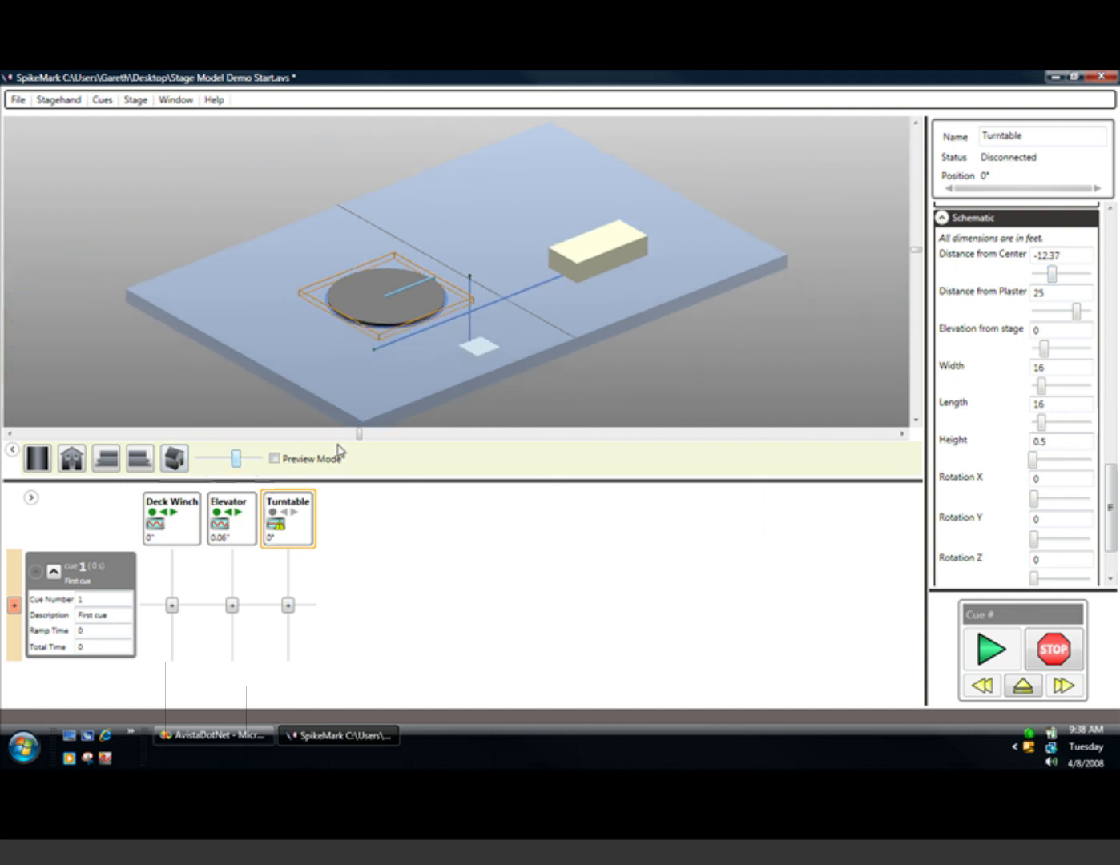
left_click_drag(360, 436, 410, 438)
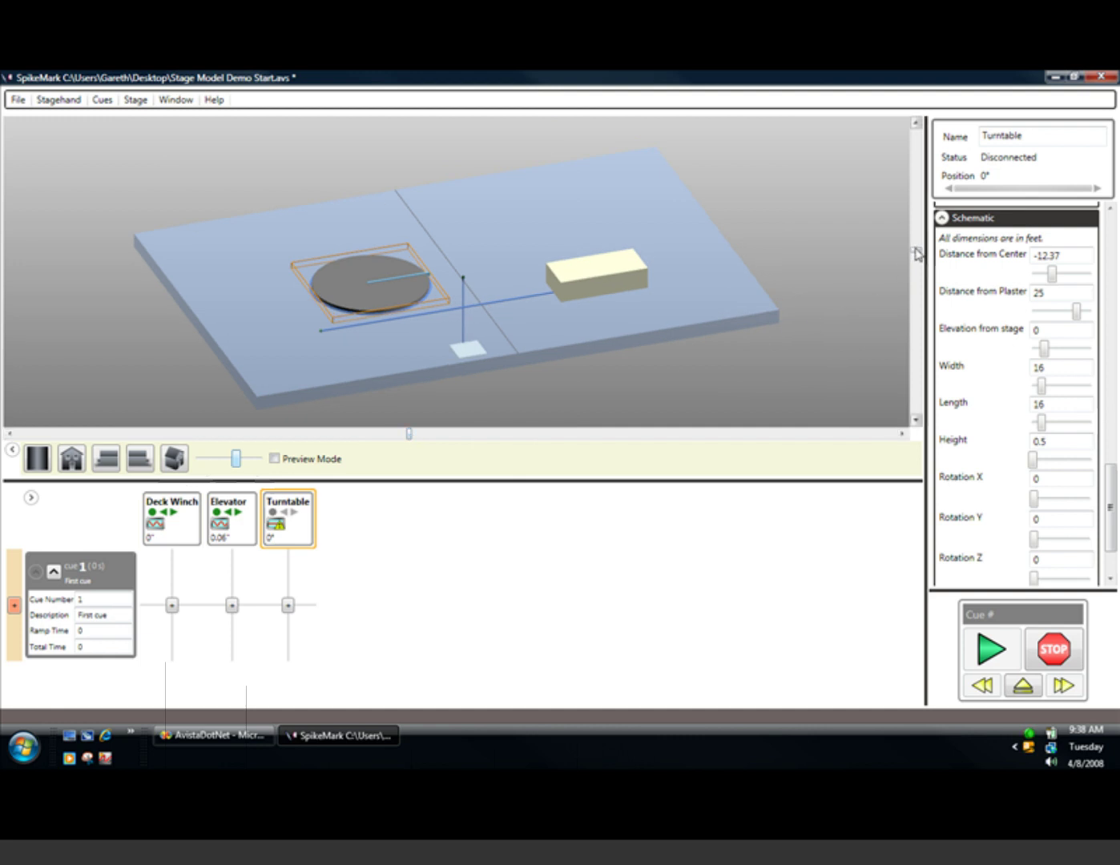
mouse_move(916, 255)
left_mouse_down()
mouse_move(907, 289)
mouse_move(904, 247)
left_mouse_up()
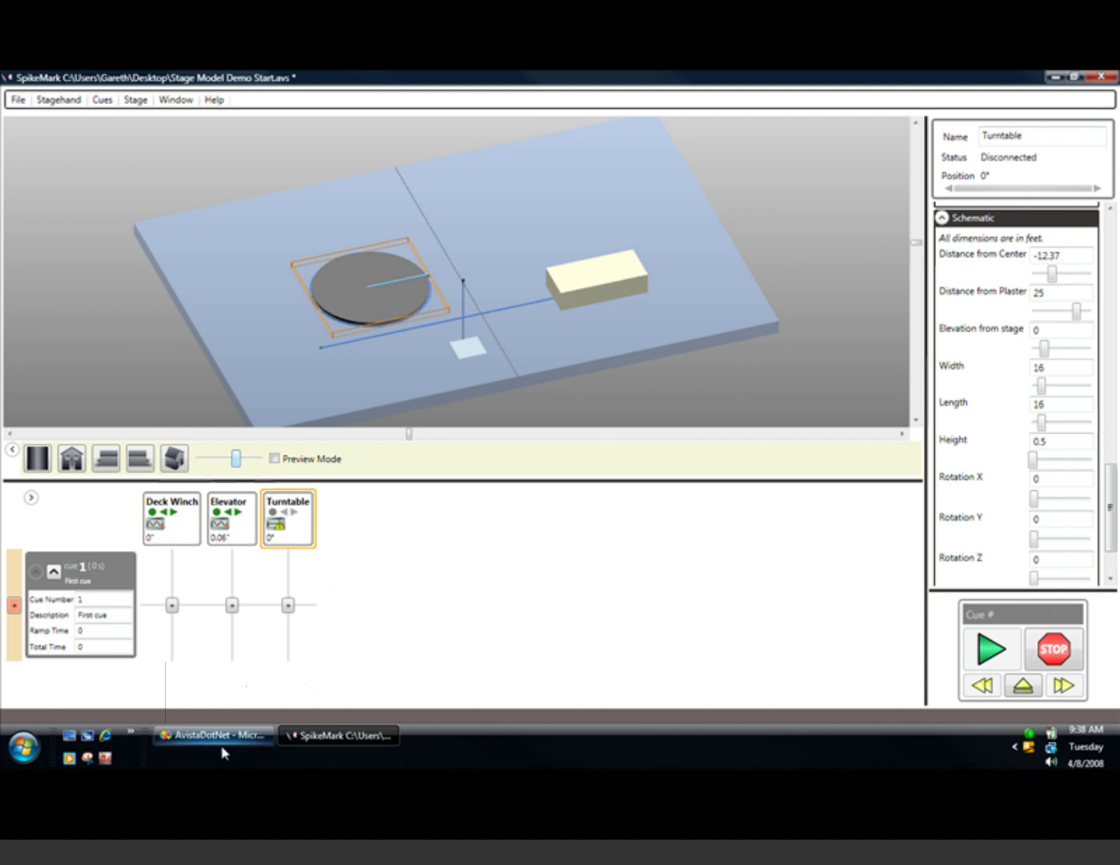
mouse_move(224, 748)
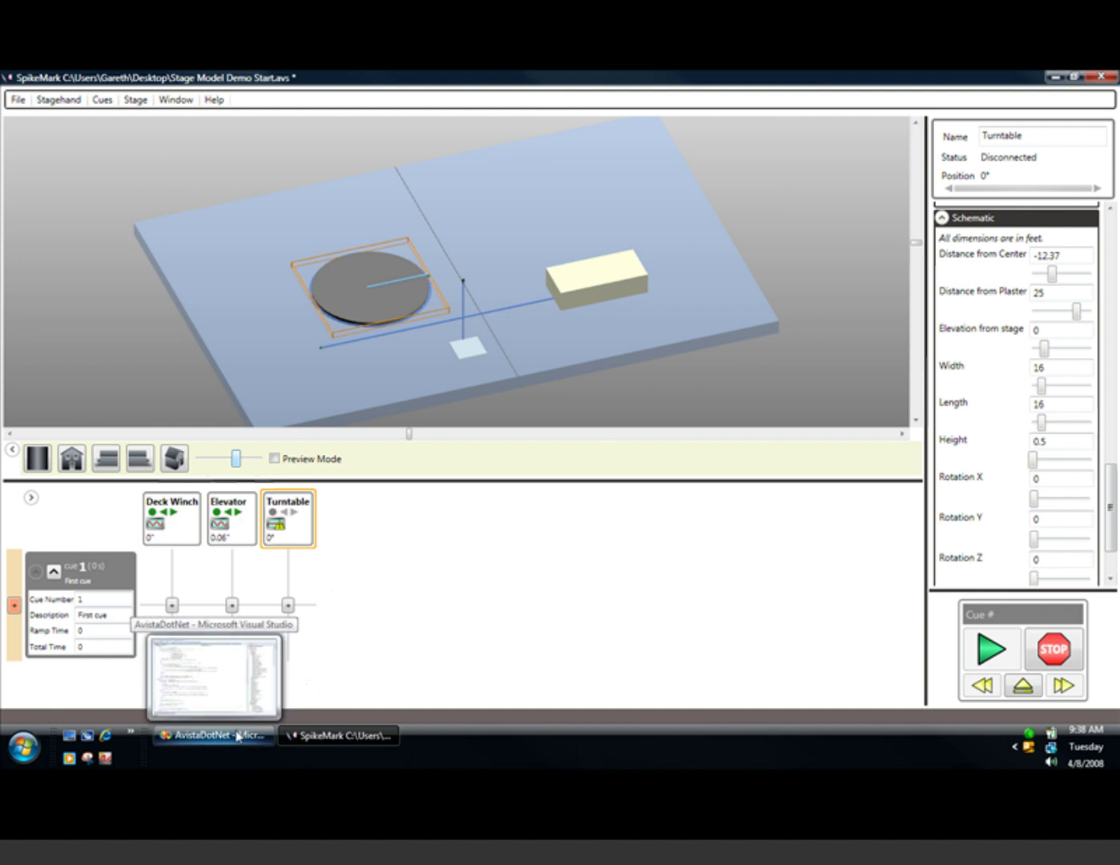